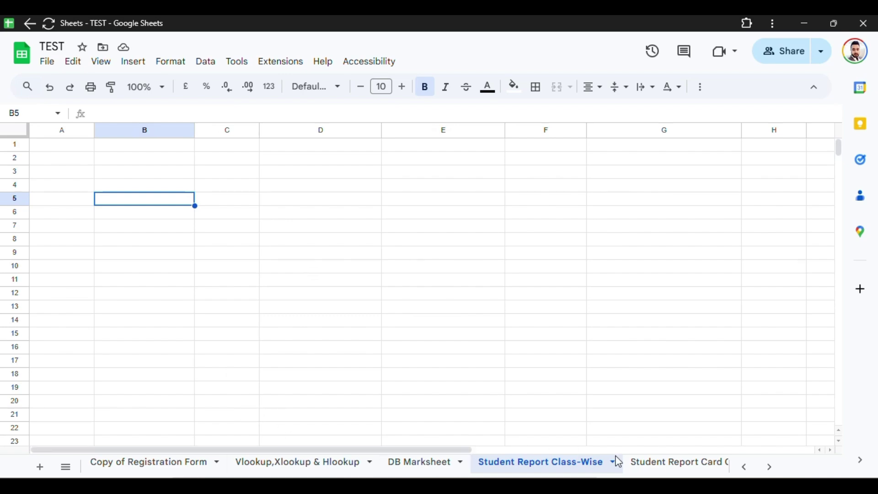
- Open the Registration Form sheet to review the student records and their columns
{"action": "left_click", "coordinate": [744, 467]}
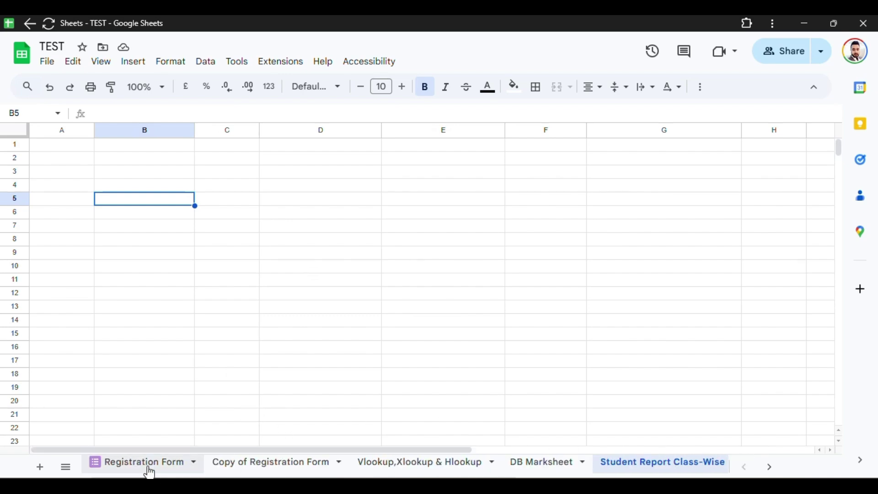
{"action": "left_click", "coordinate": [147, 469]}
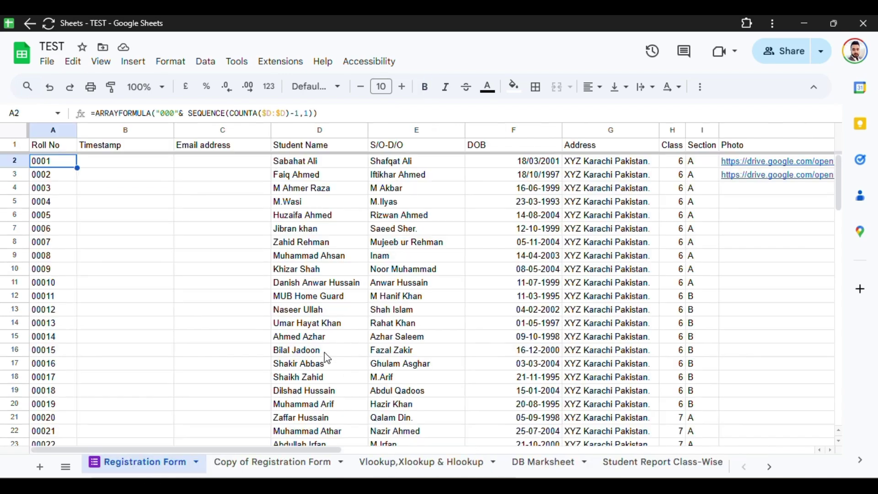
{"action": "left_click", "coordinate": [155, 191]}
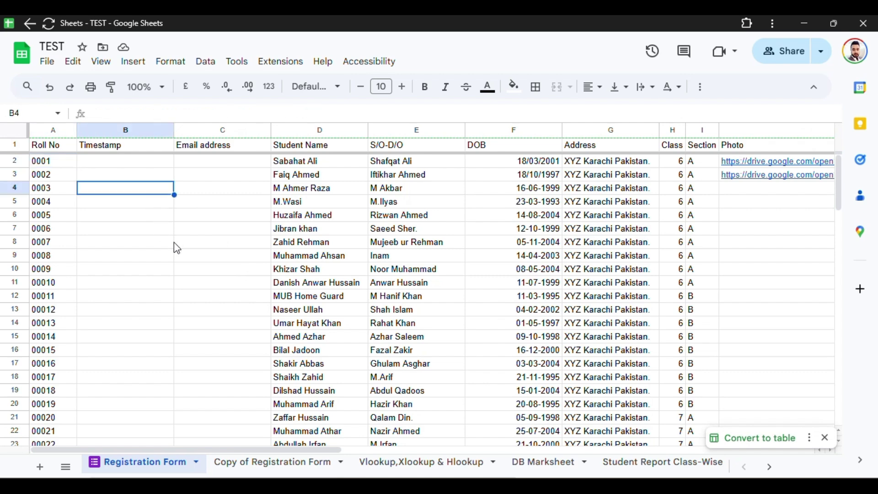
- On the Student Report Class-Wise sheet, enter the labels Class in A2 and Section in A3
{"action": "left_click", "coordinate": [640, 471]}
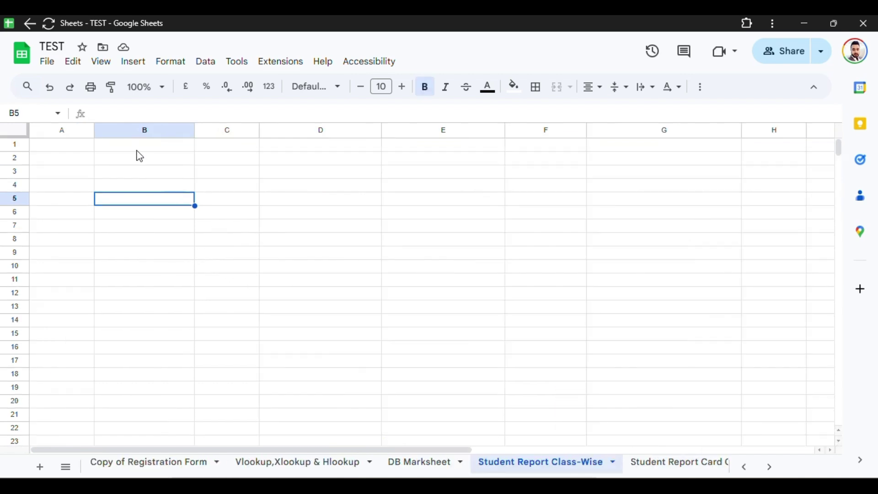
{"action": "left_click", "coordinate": [136, 150]}
{"action": "left_click", "coordinate": [72, 150]}
{"action": "left_click", "coordinate": [83, 188]}
{"action": "left_click", "coordinate": [81, 158]}
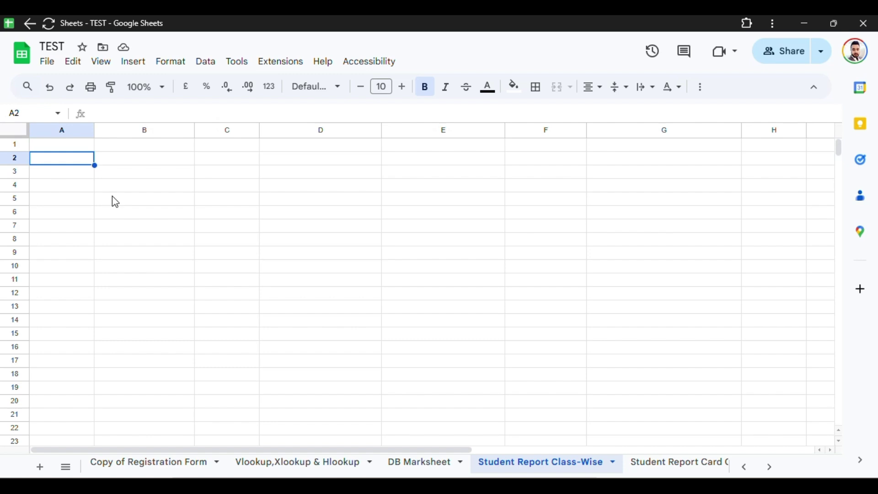
{"action": "type", "text": "Class"}
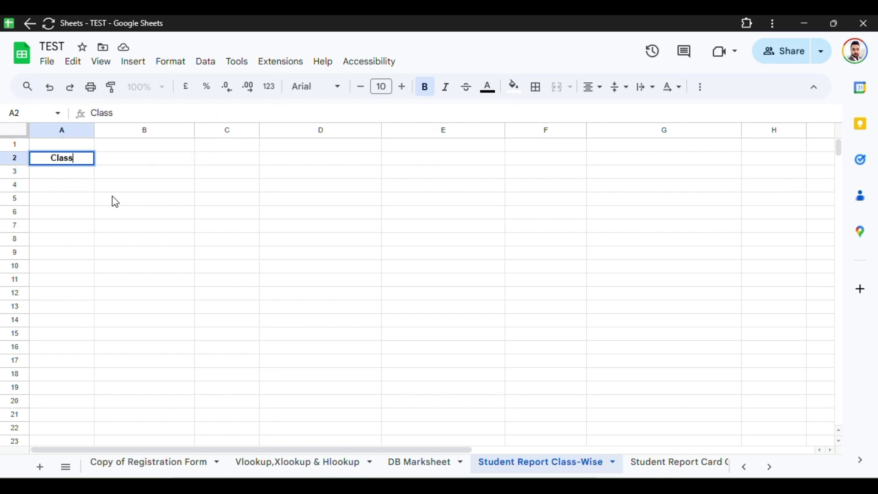
{"action": "key", "text": "Tab"}
{"action": "key", "text": "Down"}
{"action": "key", "text": "Left"}
{"action": "type", "text": "S"}
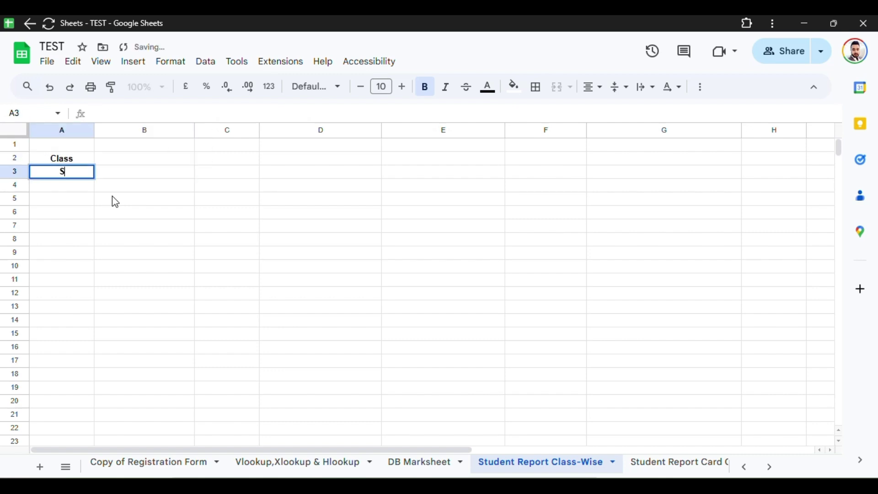
{"action": "type", "text": "ection"}
{"action": "key", "text": "Return"}
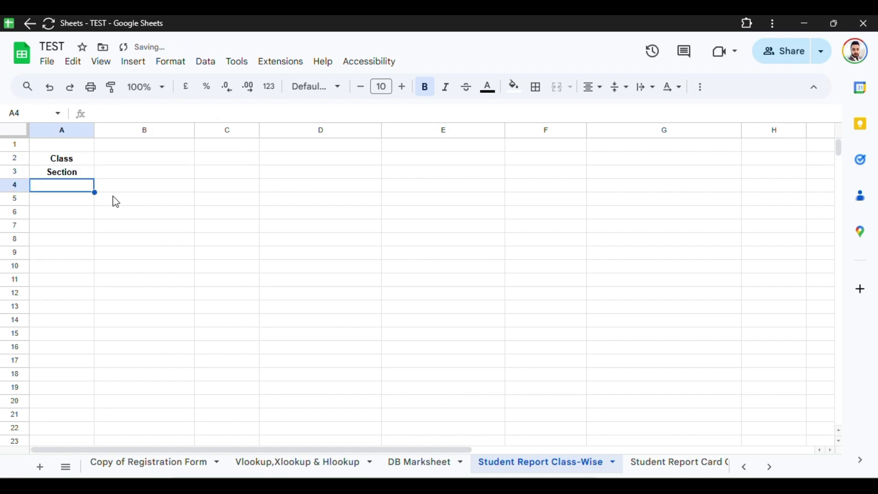
- Copy the header cells A1:I1, Roll No through Section, from the Registration Form sheet
{"action": "left_click", "coordinate": [748, 468]}
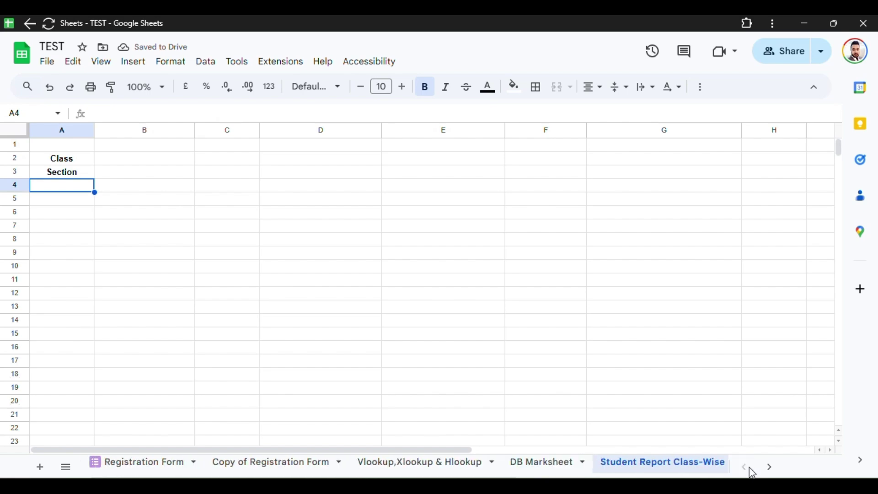
{"action": "left_click", "coordinate": [139, 467]}
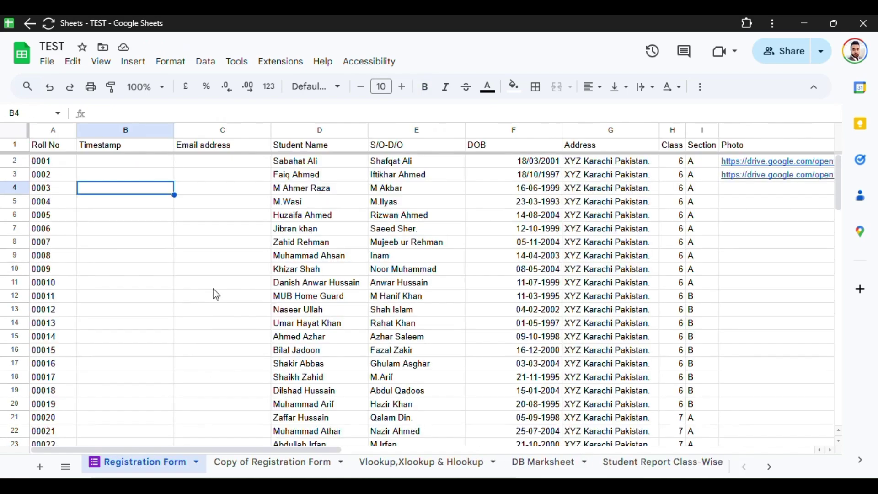
{"action": "left_click_drag", "start_coordinate": [59, 147], "coordinate": [707, 147]}
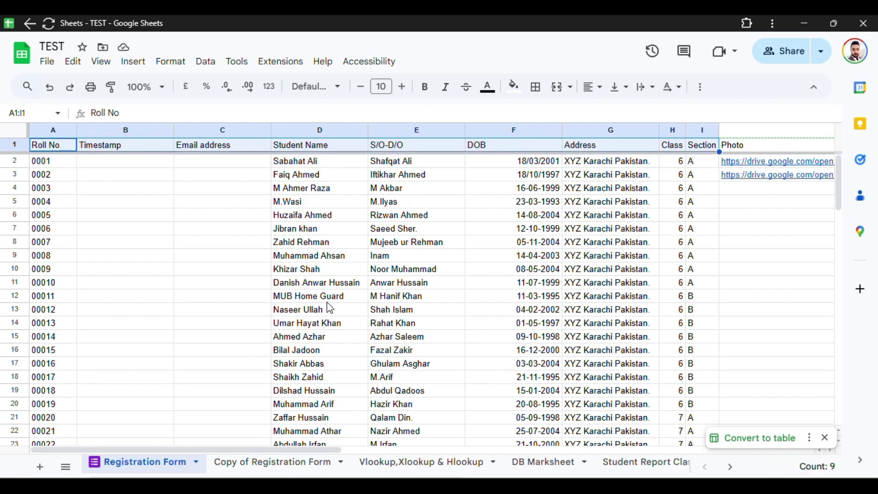
{"action": "key", "text": "ctrl+c"}
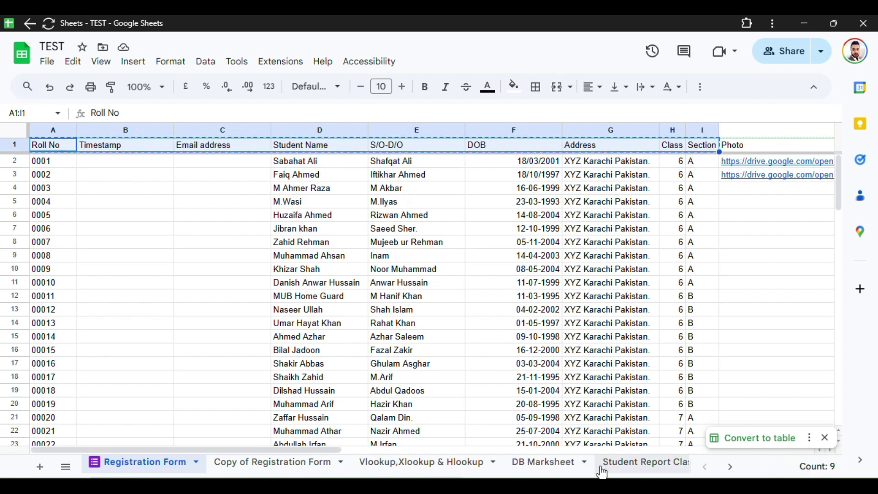
- Paste the copied headers into row 4 of the Student Report Class-Wise sheet, starting at A4
{"action": "left_click", "coordinate": [621, 471]}
{"action": "left_click", "coordinate": [63, 200]}
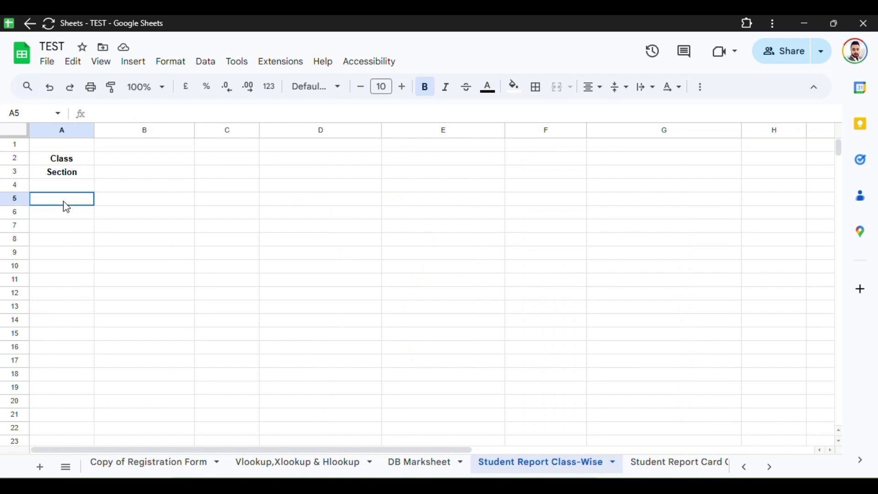
{"action": "left_click", "coordinate": [61, 187]}
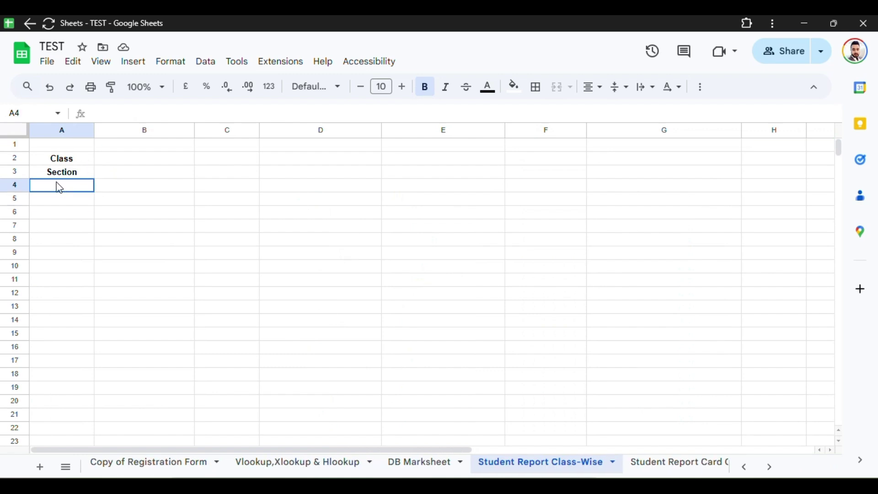
{"action": "key", "text": "ctrl+v"}
{"action": "left_click", "coordinate": [92, 259]}
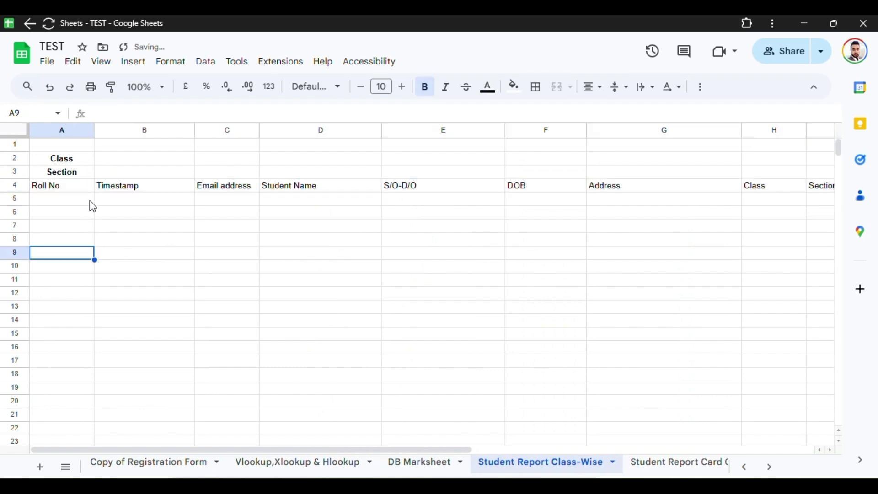
{"action": "left_click", "coordinate": [55, 201]}
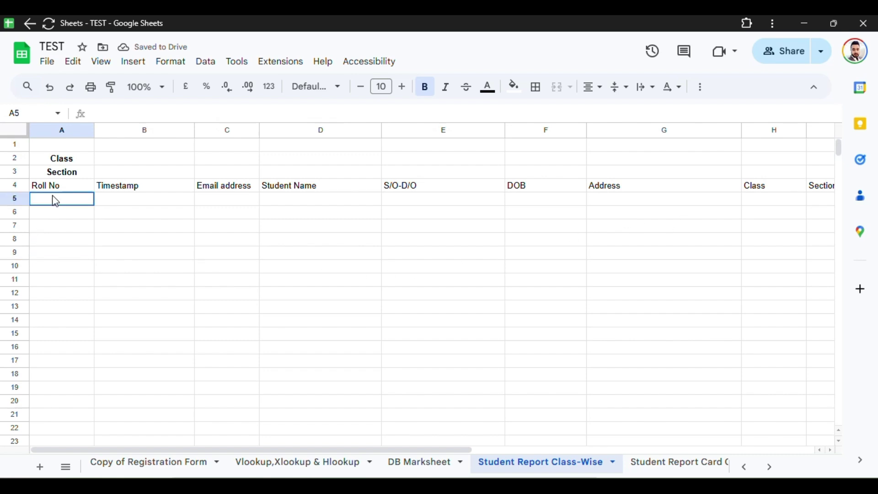
- Insert a drop-down in cell B2 beside Class and set its criteria to Drop-down (from a range)
{"action": "left_click", "coordinate": [168, 163]}
{"action": "right_click", "coordinate": [170, 165]}
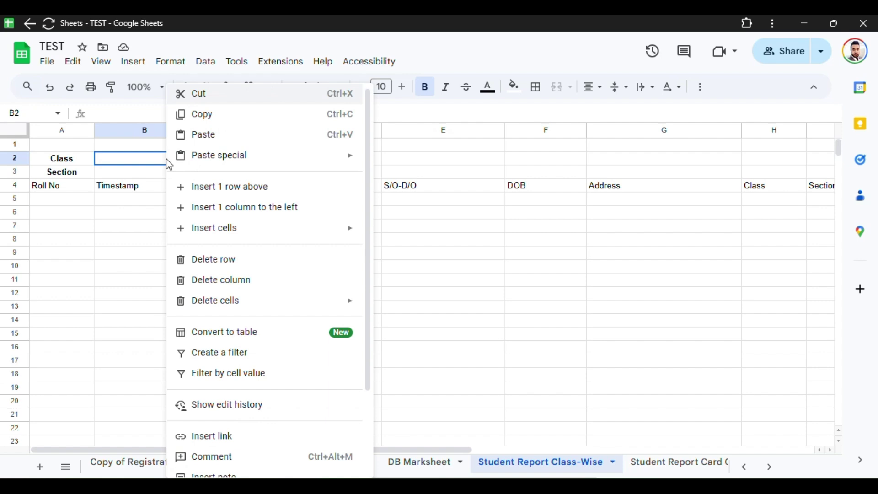
{"action": "left_click", "coordinate": [134, 257]}
{"action": "left_click", "coordinate": [149, 163]}
{"action": "right_click", "coordinate": [149, 167]}
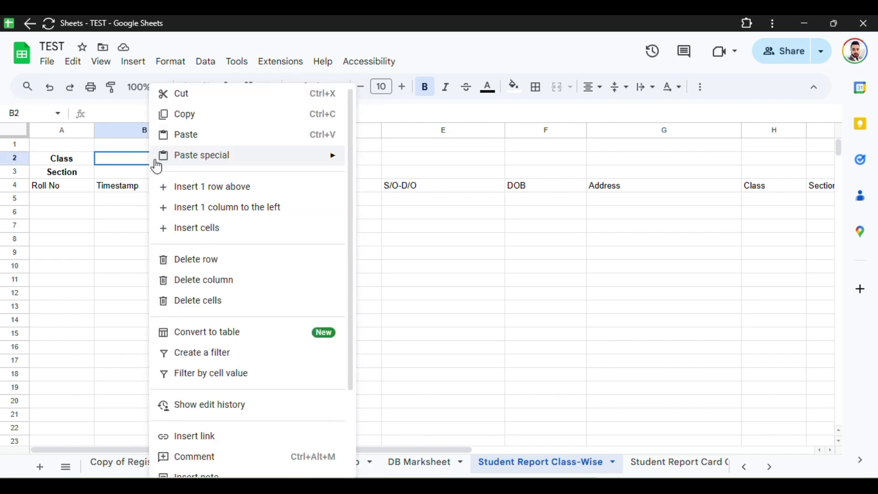
{"action": "scroll", "coordinate": [229, 379], "scroll_direction": "down", "scroll_amount": 1}
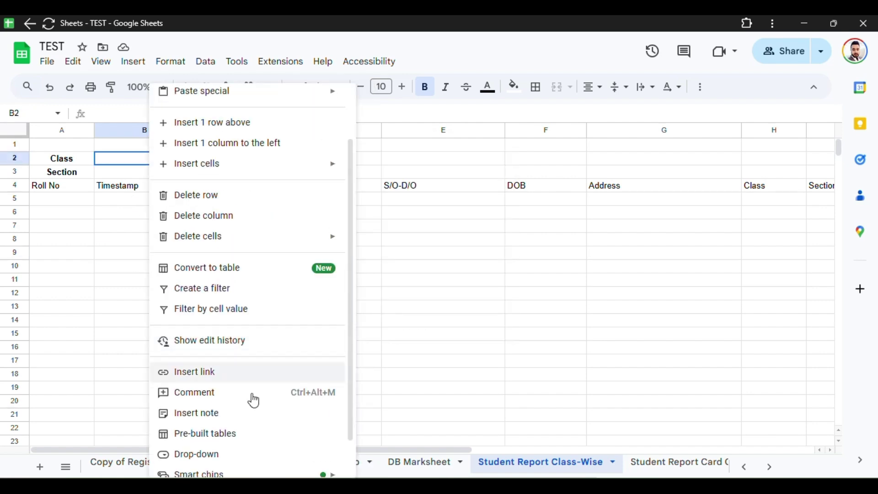
{"action": "left_click", "coordinate": [293, 450]}
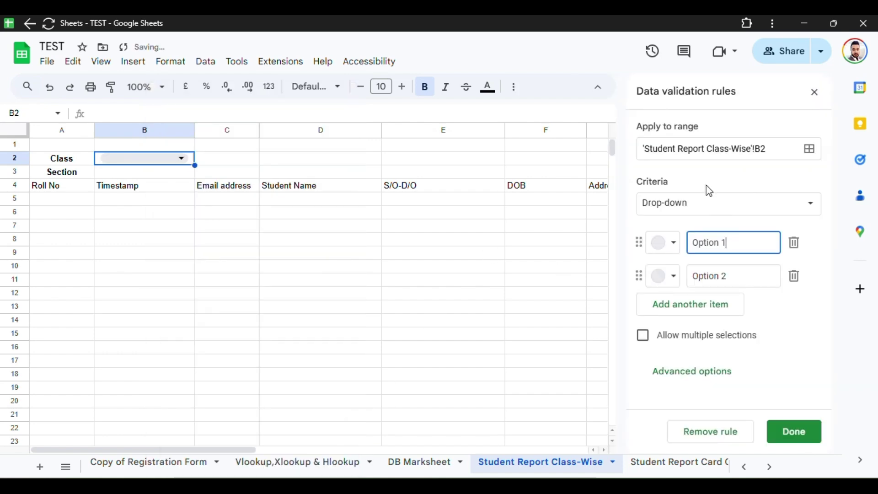
{"action": "left_click", "coordinate": [723, 213]}
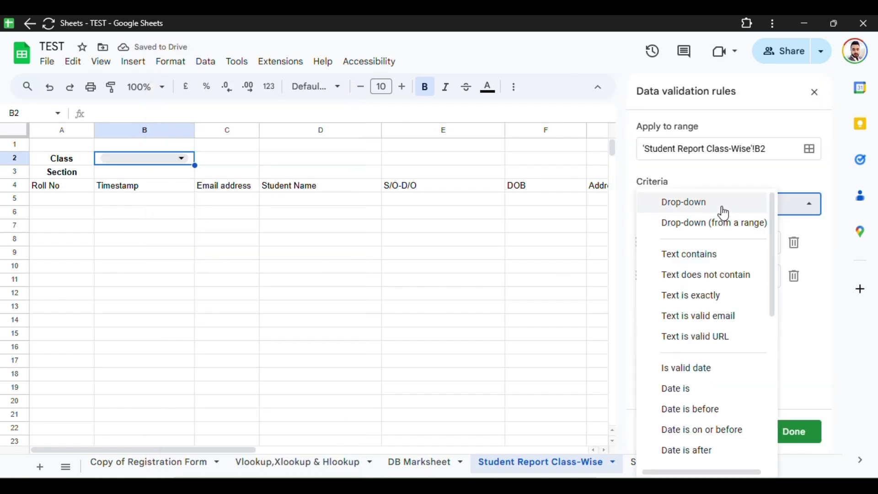
{"action": "left_click", "coordinate": [720, 229]}
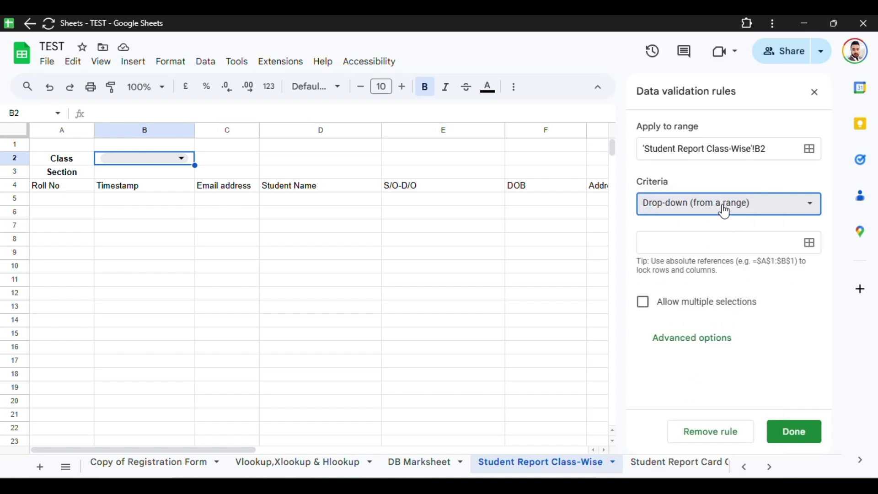
- Set the B2 drop-down's source to the Class column range 'Registration Form'!H2:H and save the rule
{"action": "left_click", "coordinate": [704, 244]}
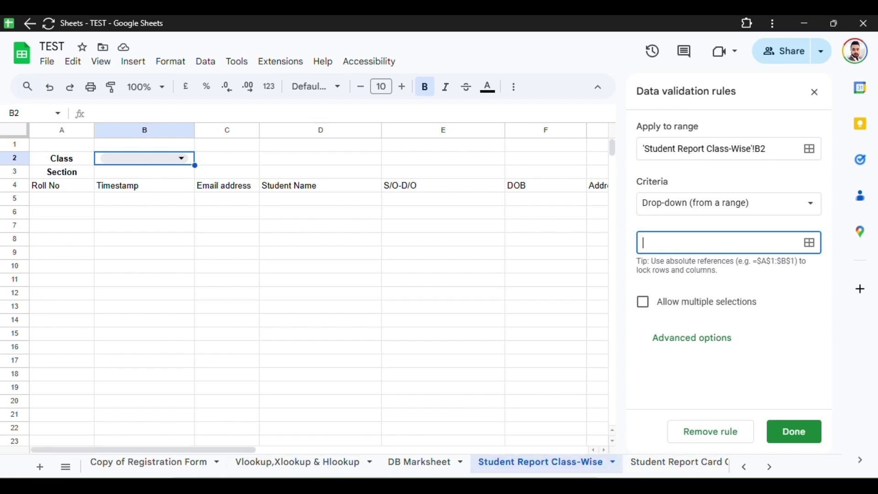
{"action": "left_click", "coordinate": [744, 467]}
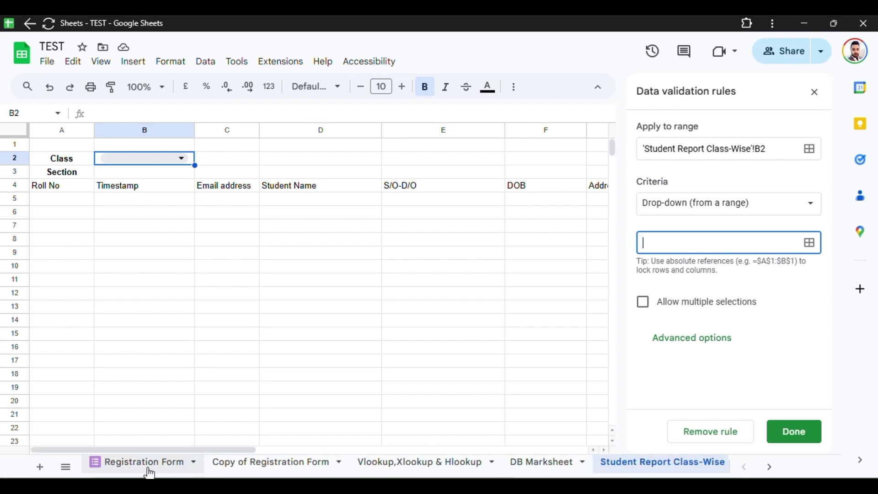
{"action": "left_click", "coordinate": [150, 471]}
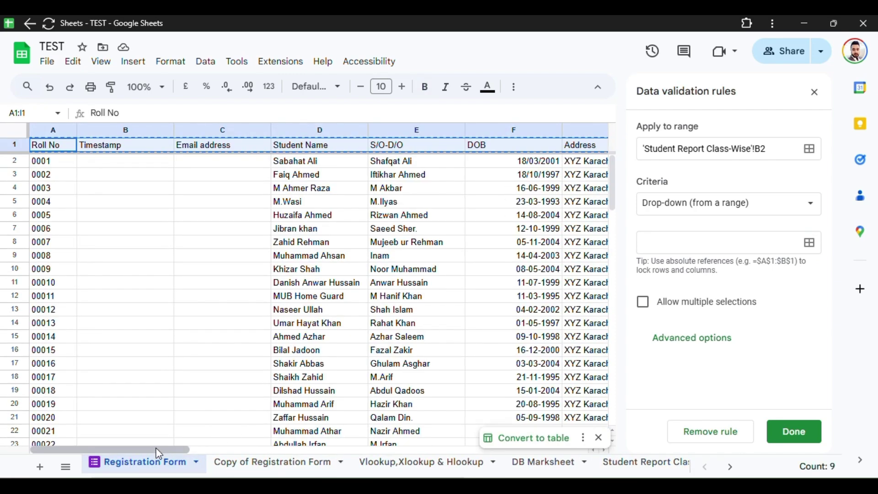
{"action": "left_click_drag", "start_coordinate": [146, 450], "coordinate": [241, 443]}
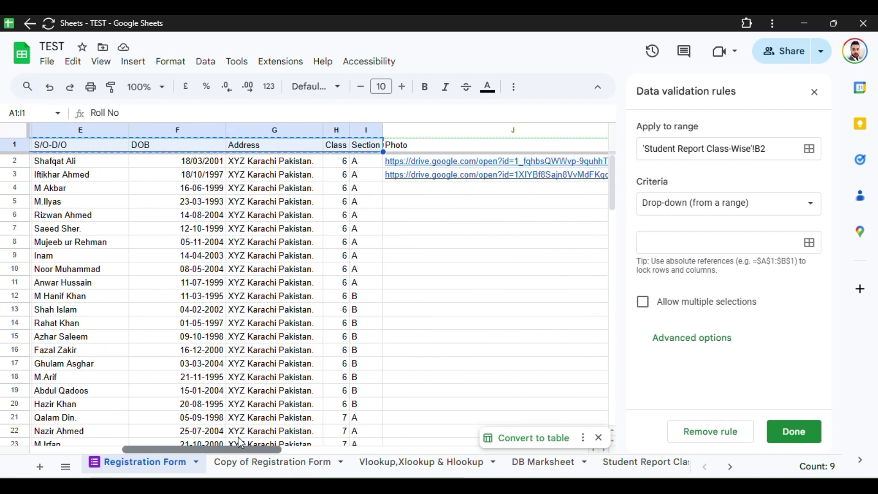
{"action": "left_click", "coordinate": [679, 238]}
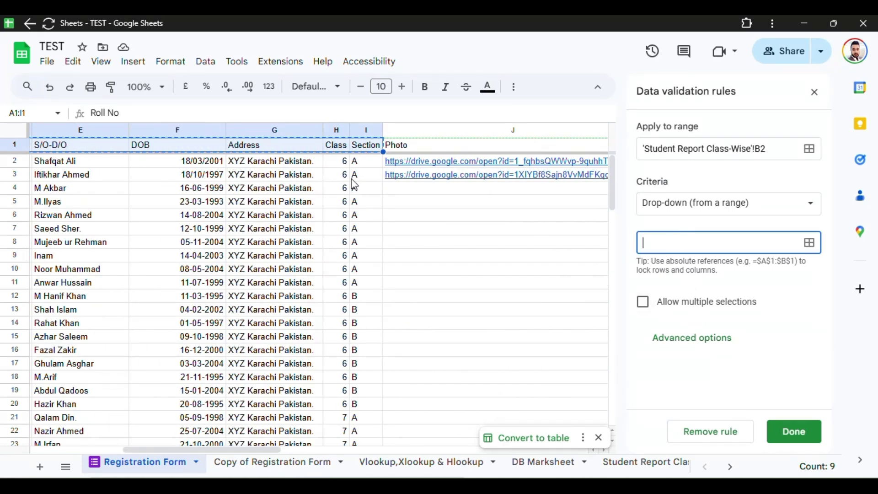
{"action": "left_click_drag", "start_coordinate": [341, 161], "coordinate": [334, 355]}
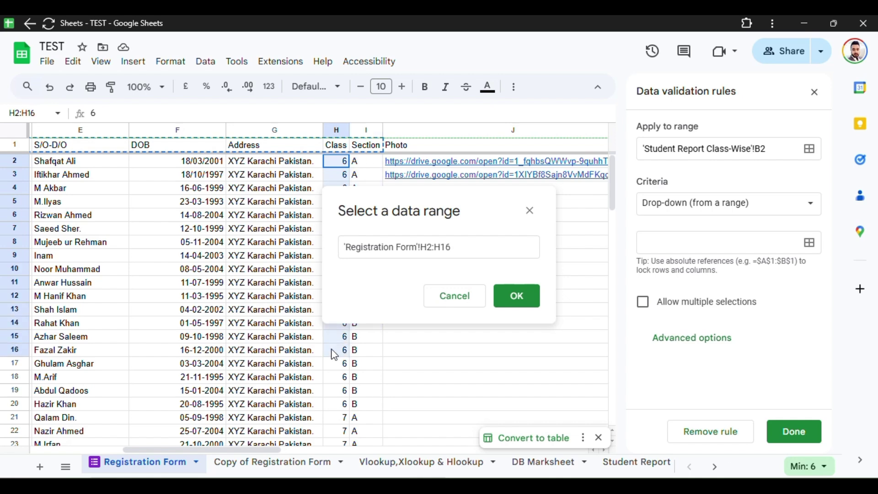
{"action": "left_click", "coordinate": [484, 246]}
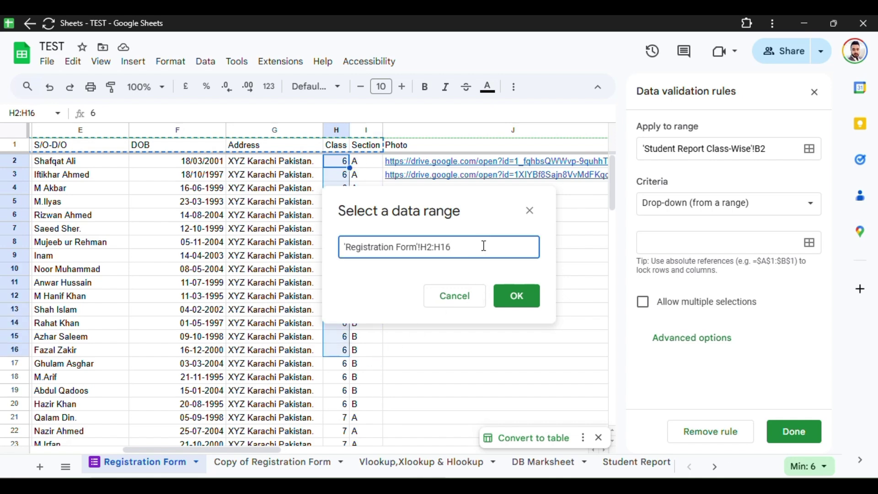
{"action": "left_click", "coordinate": [513, 299]}
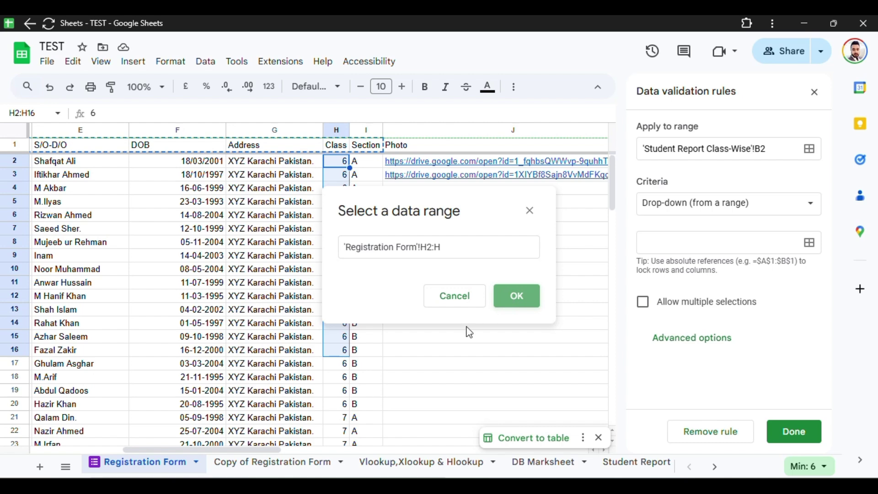
{"action": "left_click", "coordinate": [813, 439]}
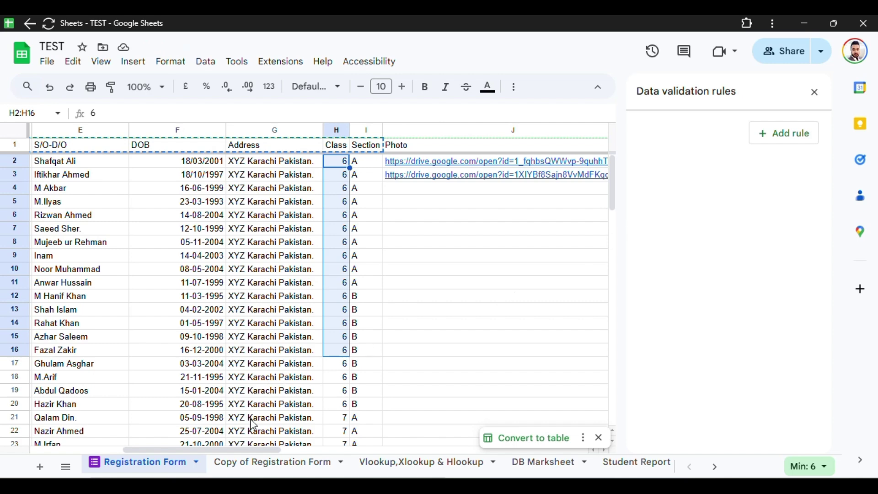
- Insert a drop-down in cell B3 beside Section on the Student Report Class-Wise sheet, using the Drop-down (from a range) criteria
{"action": "left_click", "coordinate": [636, 463]}
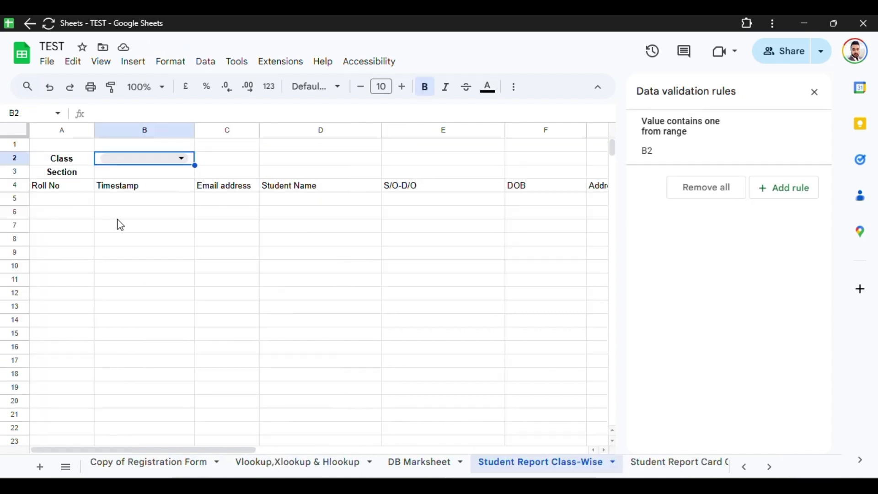
{"action": "left_click", "coordinate": [161, 175]}
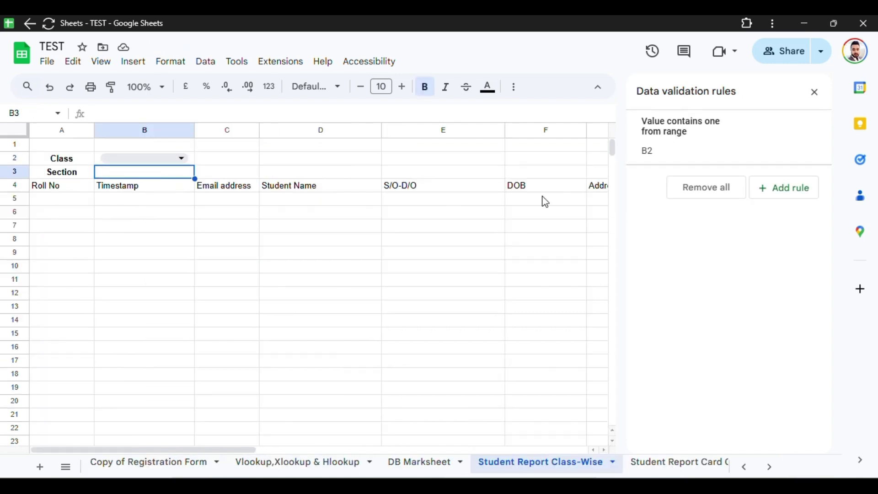
{"action": "right_click", "coordinate": [177, 178]}
{"action": "scroll", "coordinate": [281, 407], "scroll_direction": "down", "scroll_amount": 2}
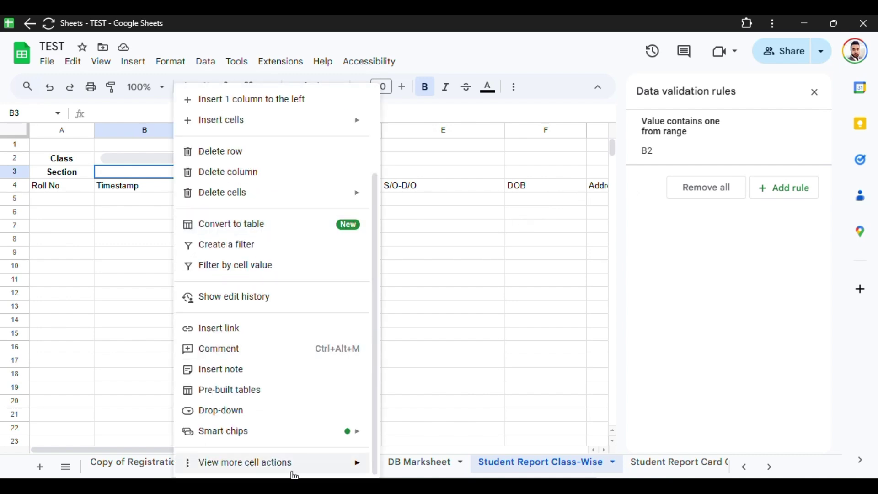
{"action": "left_click", "coordinate": [275, 423]}
{"action": "left_click", "coordinate": [722, 211]}
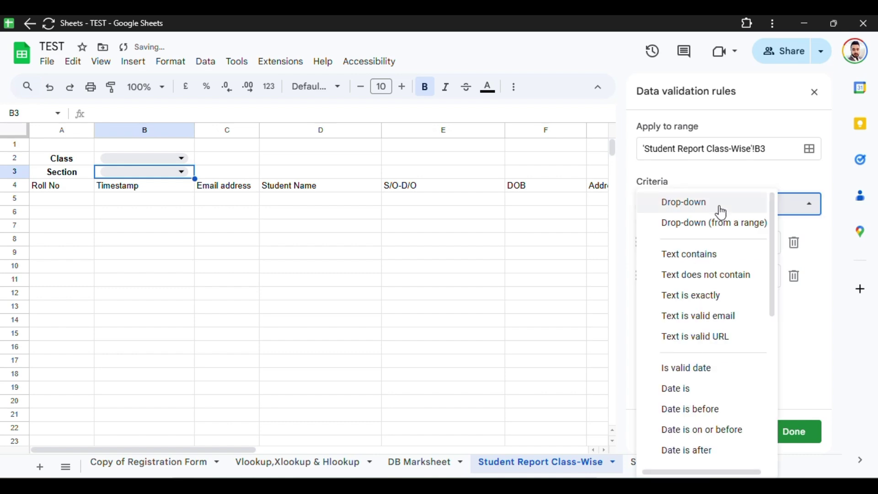
{"action": "left_click", "coordinate": [717, 224]}
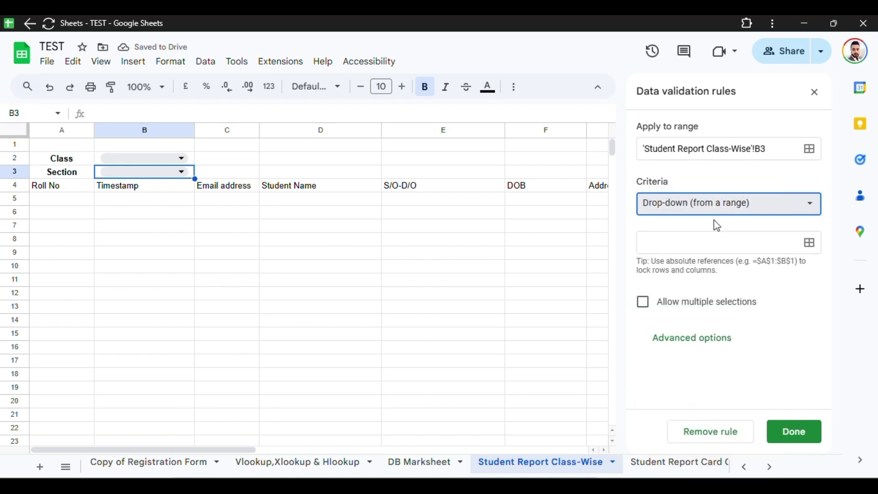
- Set the B3 drop-down's source to the Section column range 'Registration Form'!I2:I and save the rule
{"action": "left_click", "coordinate": [783, 236]}
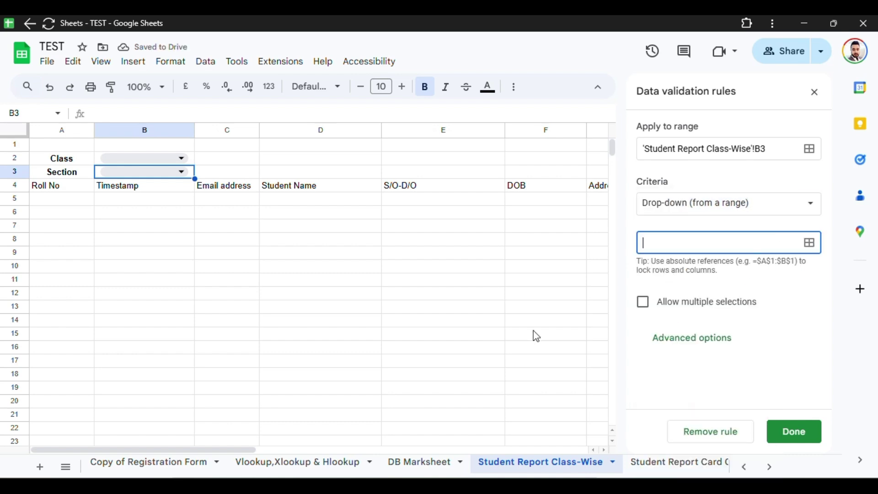
{"action": "left_click", "coordinate": [744, 467]}
{"action": "left_click", "coordinate": [745, 466]}
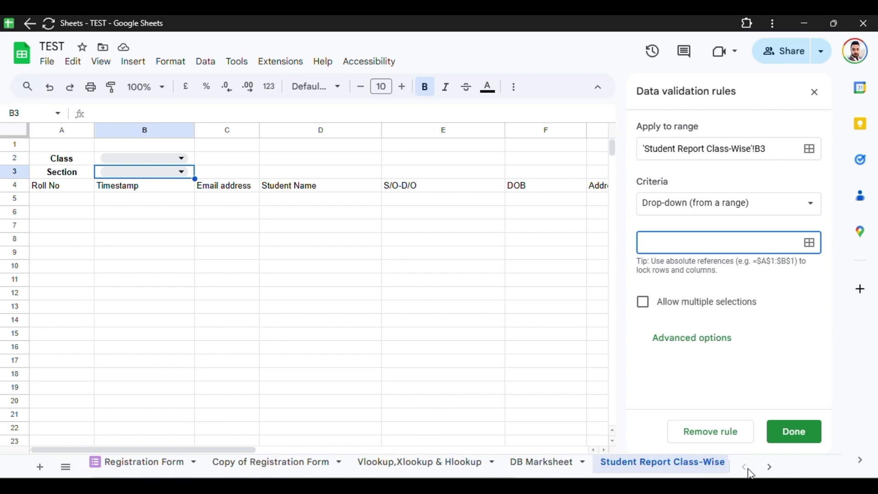
{"action": "left_click", "coordinate": [210, 468]}
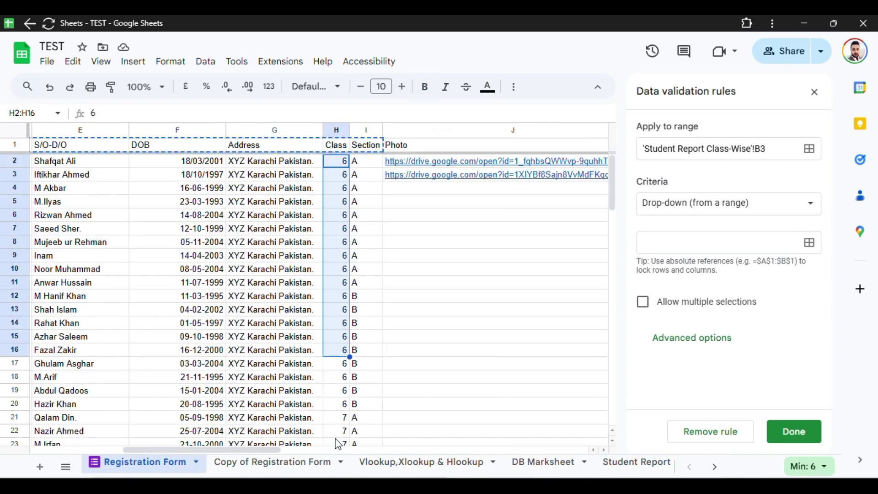
{"action": "left_click", "coordinate": [719, 238]}
{"action": "left_click_drag", "start_coordinate": [366, 161], "coordinate": [372, 347]}
{"action": "left_click", "coordinate": [456, 247]}
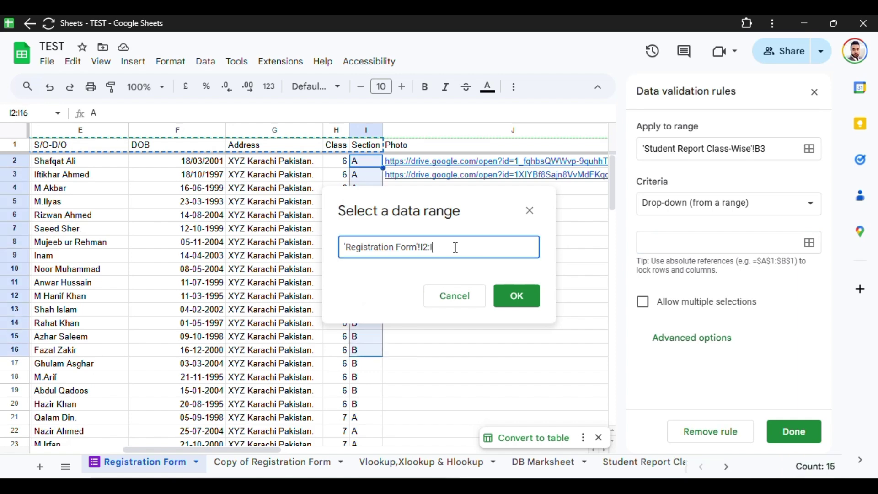
{"action": "left_click", "coordinate": [517, 296]}
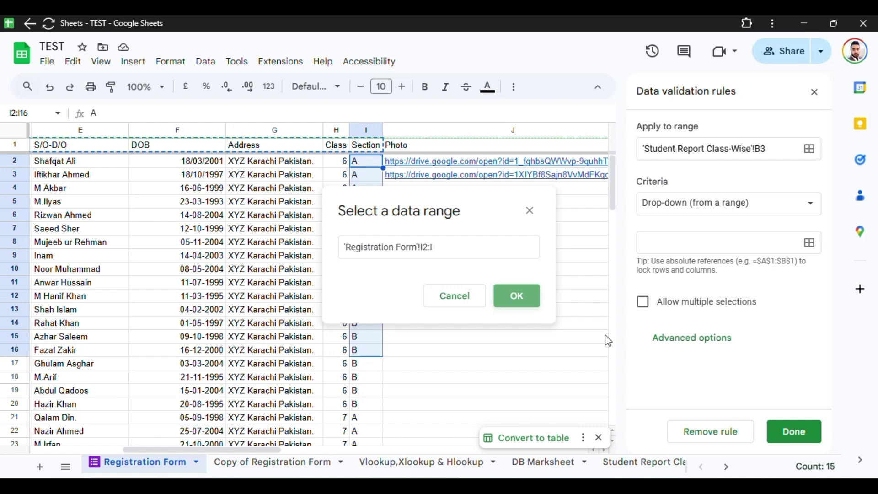
{"action": "left_click", "coordinate": [796, 432]}
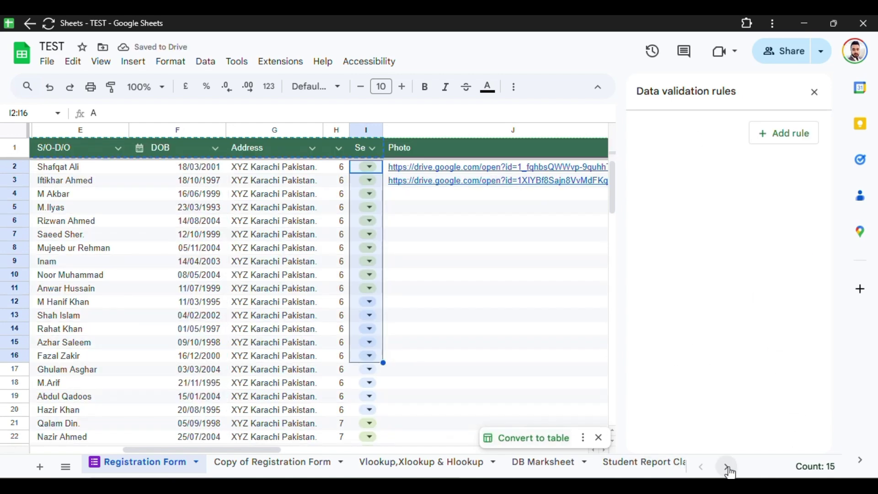
- Return to the Student Report Class-Wise sheet and close the data validation rules
{"action": "left_click", "coordinate": [727, 467]}
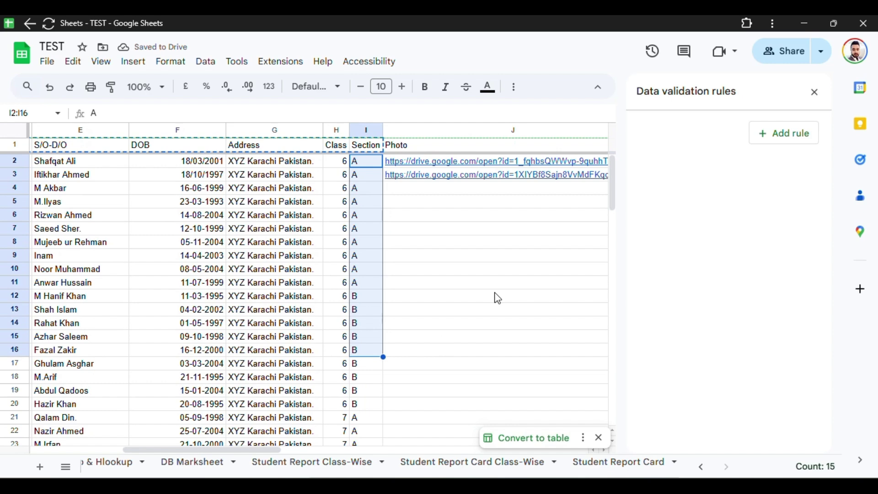
{"action": "left_click", "coordinate": [496, 297]}
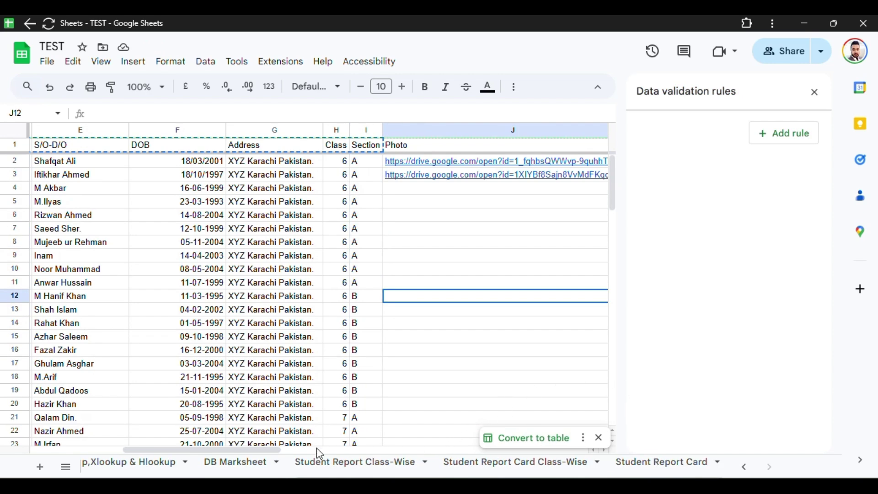
{"action": "left_click", "coordinate": [320, 474]}
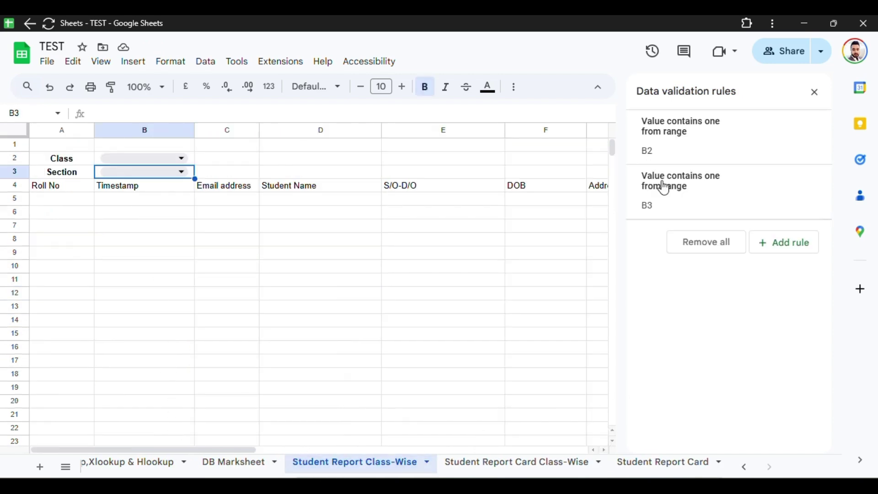
{"action": "left_click", "coordinate": [814, 92]}
{"action": "left_click", "coordinate": [146, 254]}
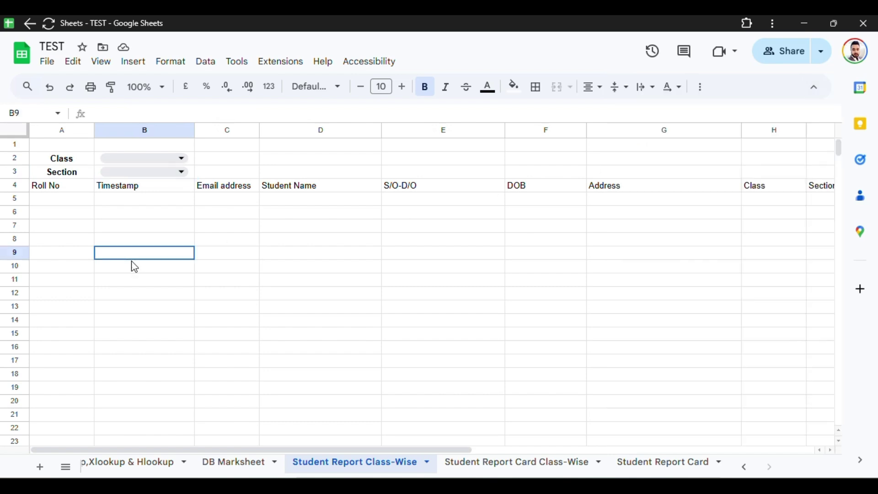
{"action": "left_click_drag", "start_coordinate": [134, 267], "coordinate": [134, 267]}
{"action": "left_click", "coordinate": [62, 199]}
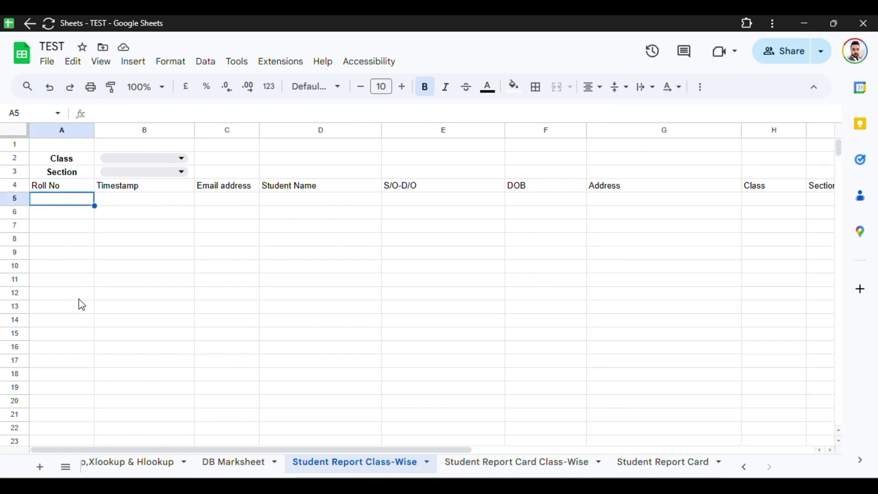
- Choose class 6 in the Class drop-down and section A in the Section drop-down
{"action": "left_click", "coordinate": [178, 162]}
{"action": "left_click", "coordinate": [110, 178]}
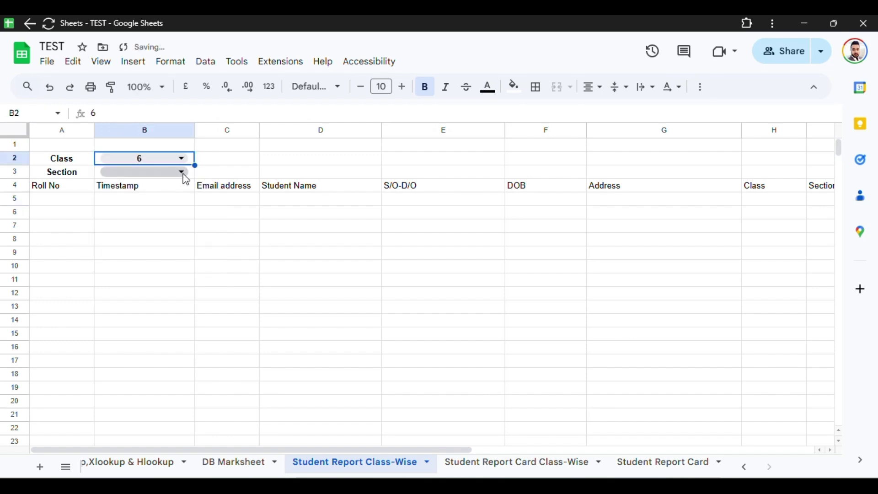
{"action": "left_click", "coordinate": [188, 175]}
{"action": "left_click", "coordinate": [116, 192]}
{"action": "left_click", "coordinate": [91, 229]}
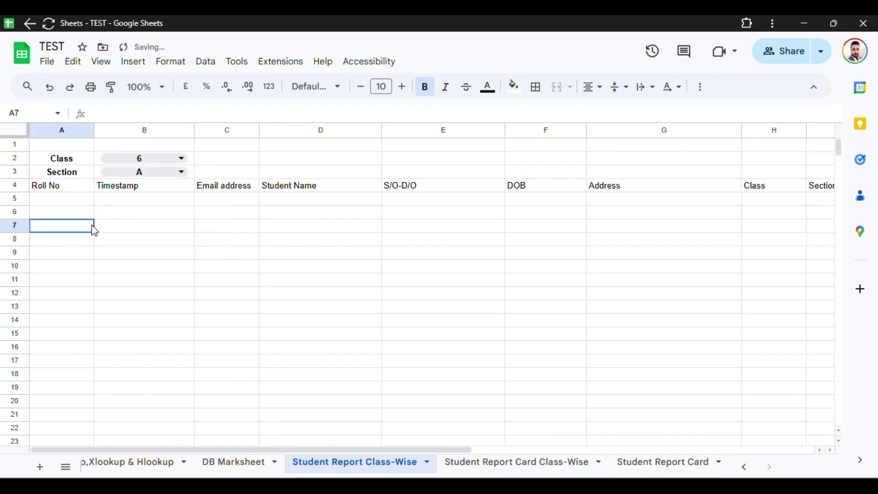
- Start a FILTER formula in cell A5 with the absolute, open-ended range 'Registration Form'!$A$2:$I as its first argument
{"action": "left_click", "coordinate": [70, 202]}
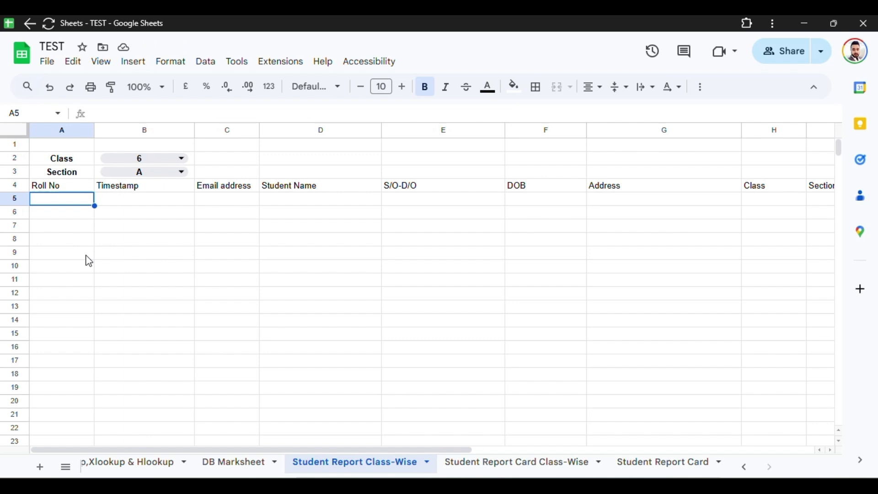
{"action": "type", "text": "="}
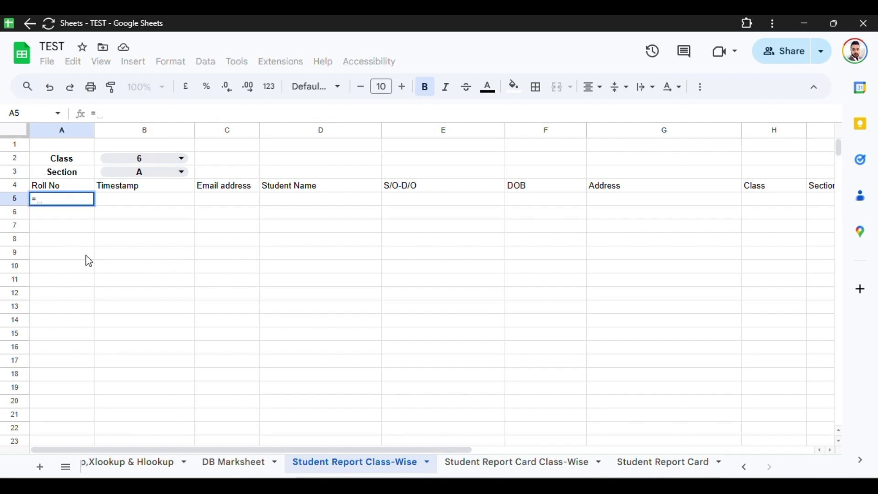
{"action": "type", "text": "fil"}
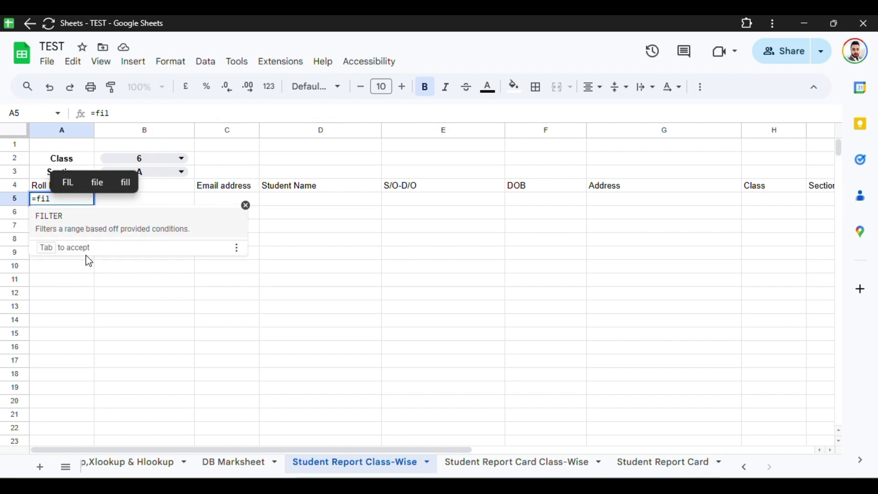
{"action": "left_click", "coordinate": [124, 235]}
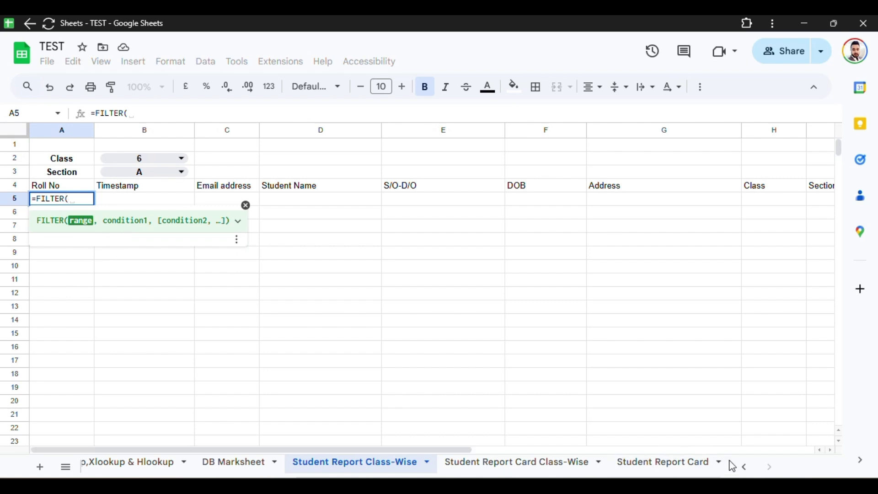
{"action": "left_click", "coordinate": [744, 467]}
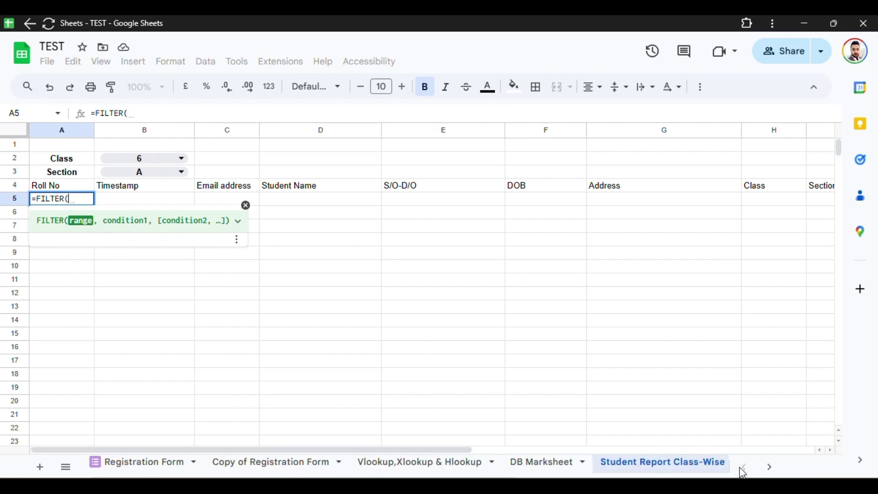
{"action": "left_click", "coordinate": [149, 462]}
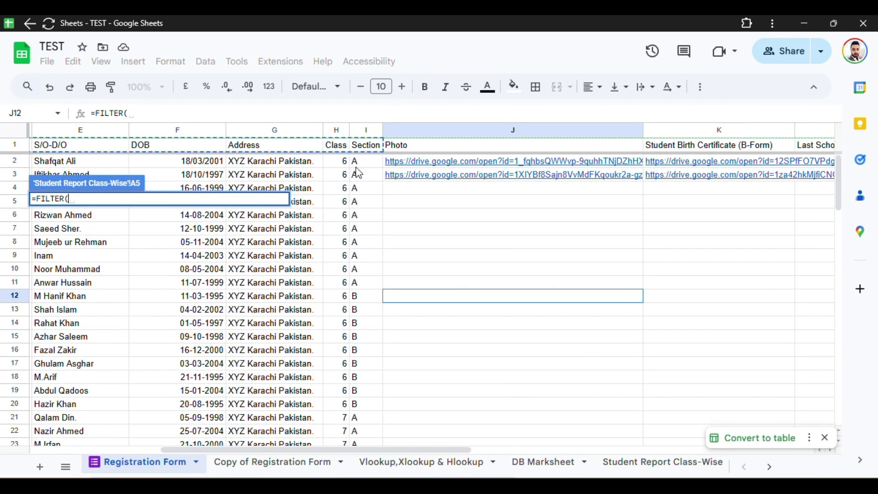
{"action": "left_click_drag", "start_coordinate": [358, 161], "coordinate": [4, 272]}
{"action": "key", "text": "BackSpace"}
{"action": "key", "text": "BackSpace"}
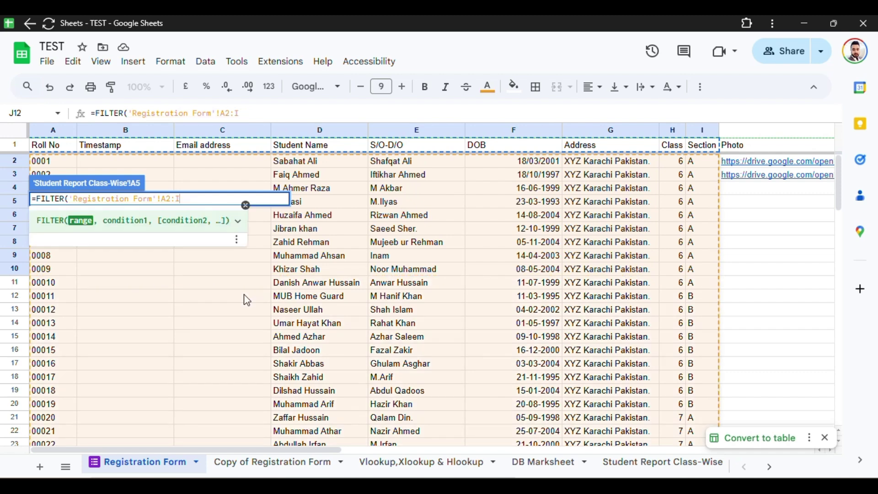
{"action": "key", "text": "F4"}
{"action": "type", "text": ","}
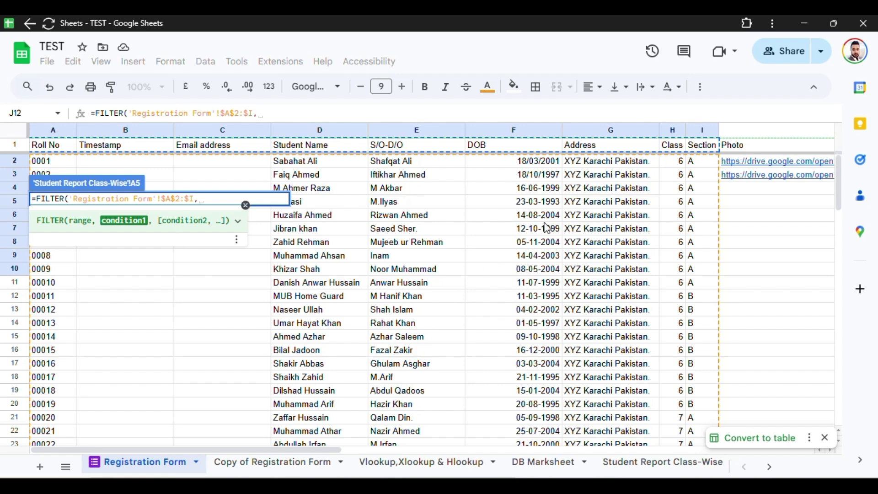
- Add the Class column 'Registration Form'!$H$2:$H to the FILTER formula as the first condition's absolute range
{"action": "left_click_drag", "start_coordinate": [670, 163], "coordinate": [675, 308]}
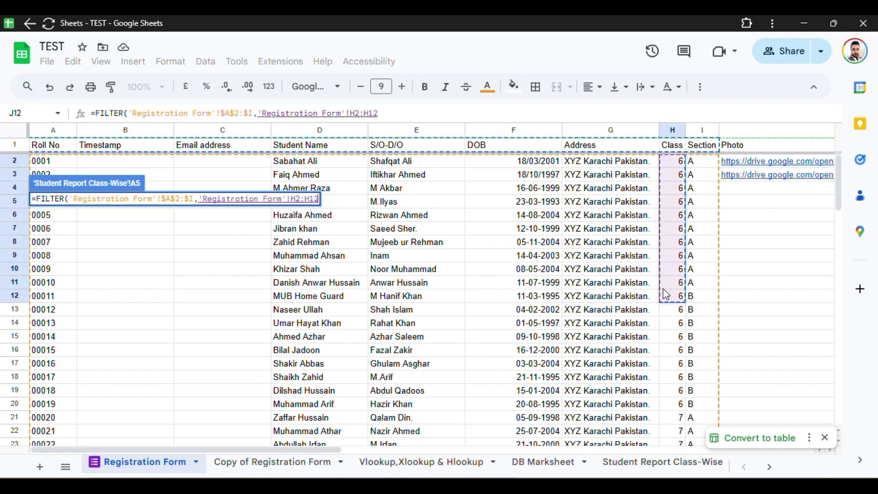
{"action": "key", "text": "BackSpace"}
{"action": "key", "text": "BackSpace"}
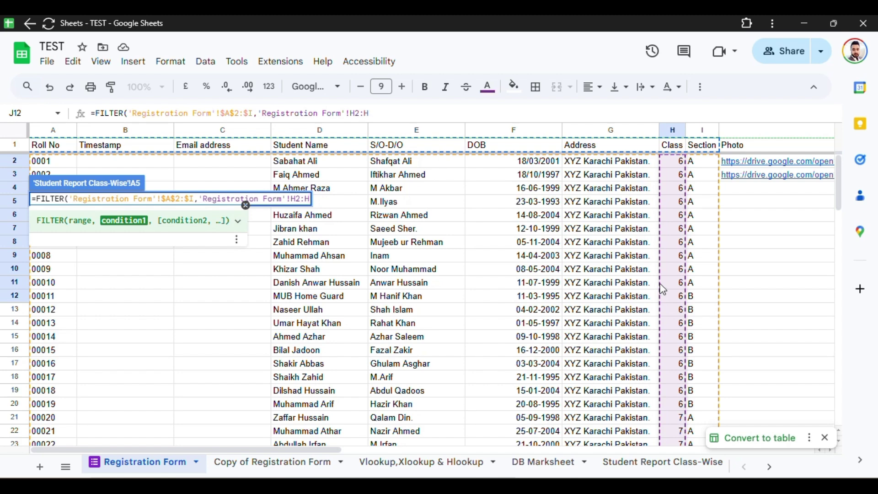
{"action": "key", "text": "F4"}
{"action": "type", "text": ","}
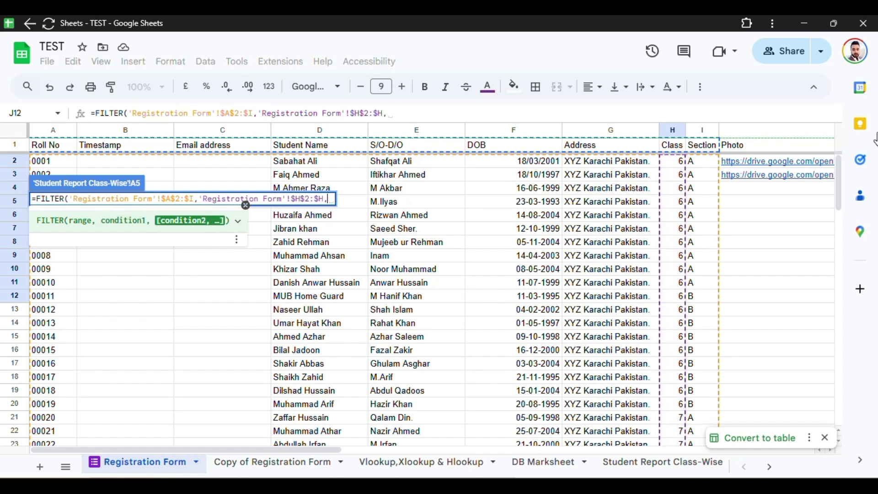
- Add the second FILTER condition, matching the Section column to the selected section: 'Registration Form'!$I$2:$I=B3
{"action": "left_click_drag", "start_coordinate": [696, 168], "coordinate": [698, 245]}
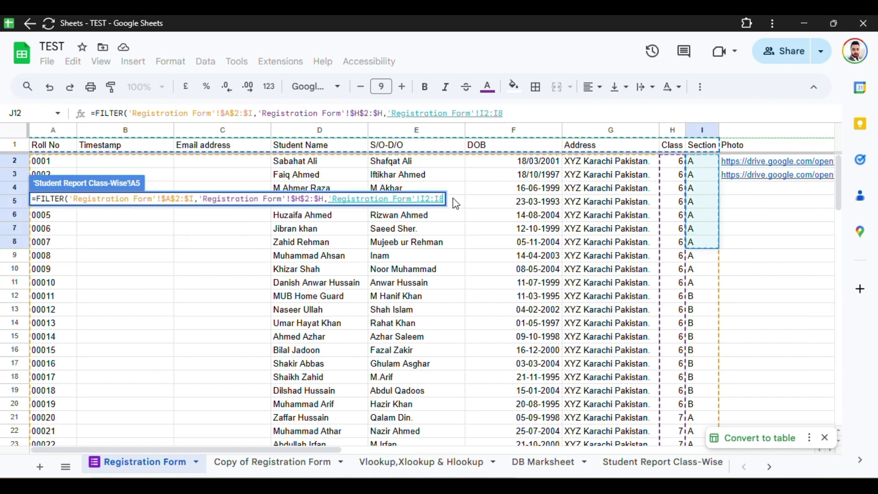
{"action": "key", "text": "BackSpace"}
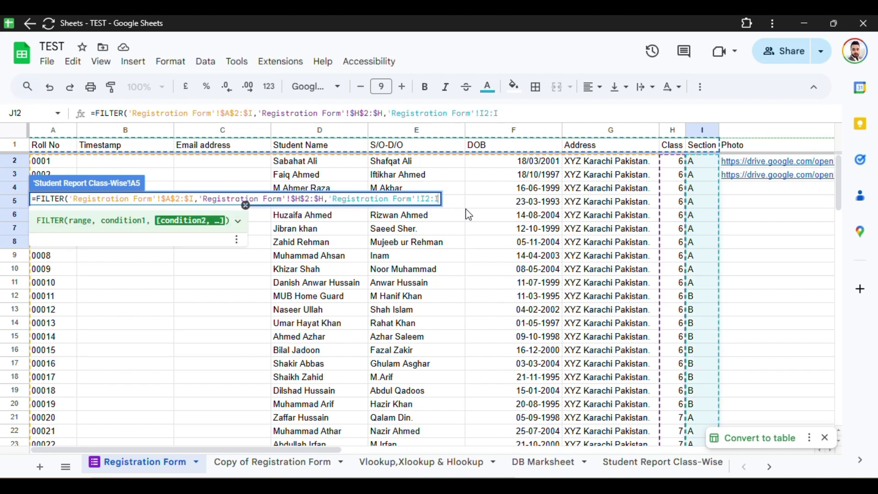
{"action": "key", "text": "F4"}
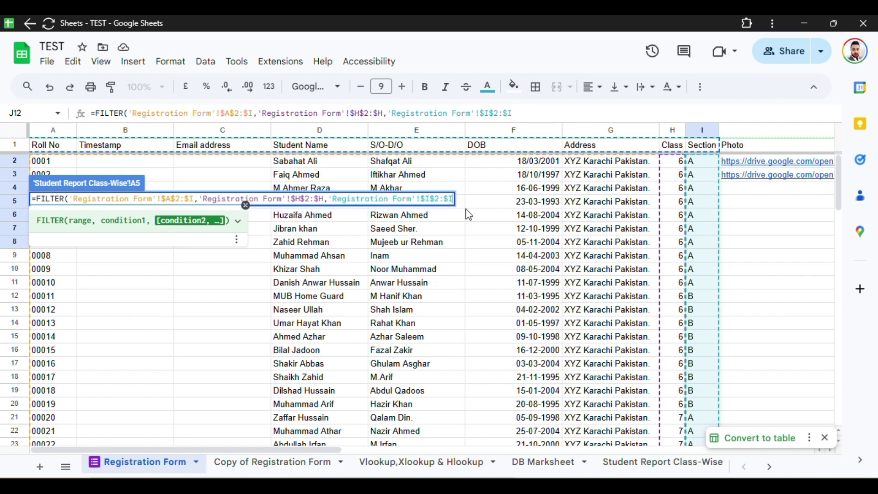
{"action": "type", "text": "="}
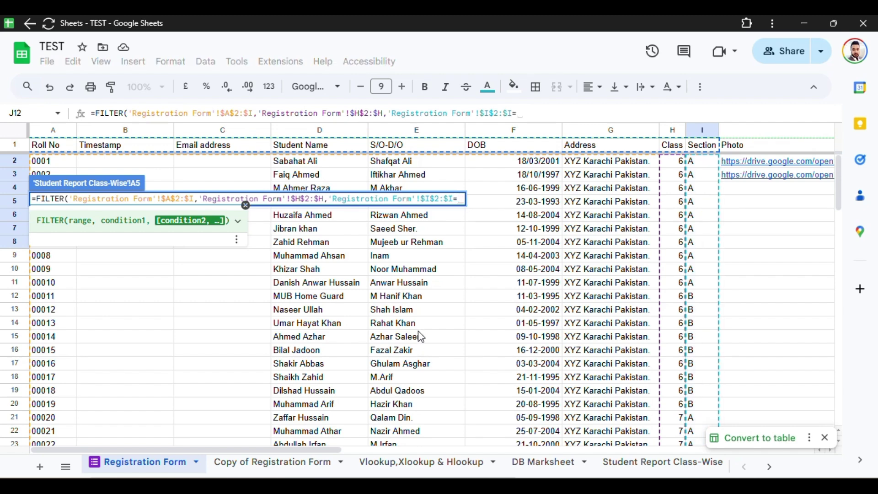
{"action": "left_click", "coordinate": [669, 471]}
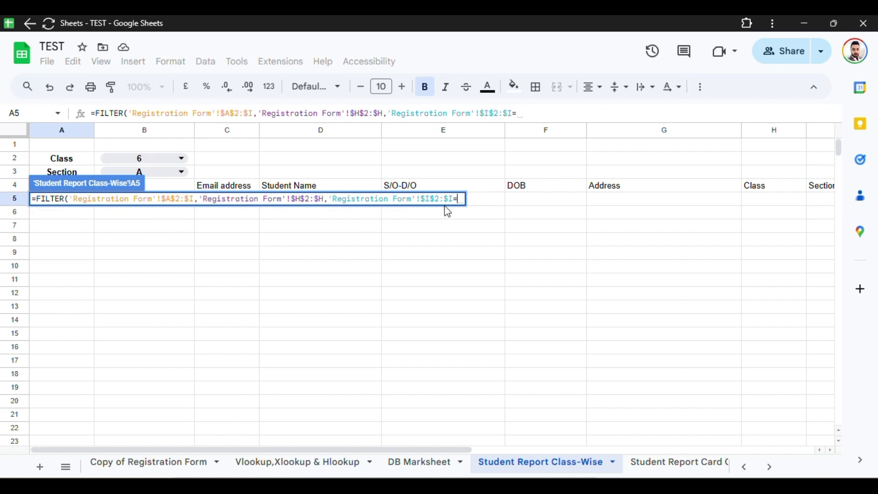
{"action": "left_click", "coordinate": [192, 173]}
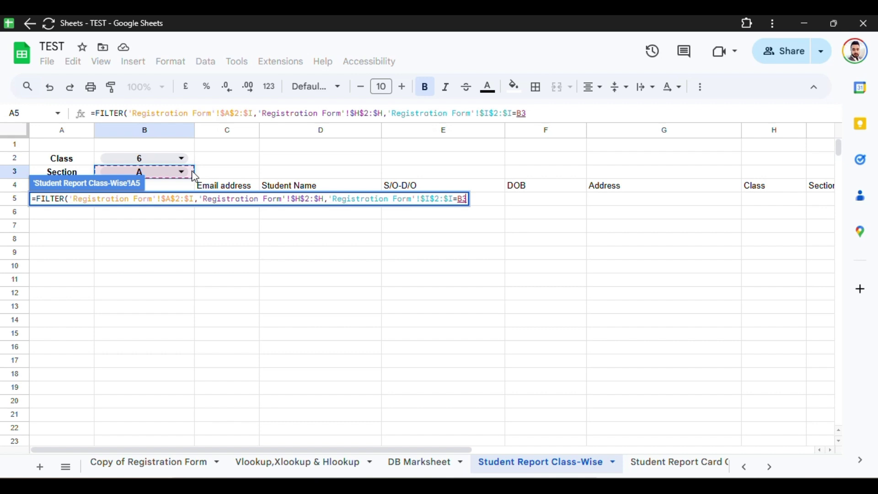
- Complete and enter the FILTER formula, matching the Class column to $B$2 and making the Section reference absolute as $B$3
{"action": "key", "text": "F4"}
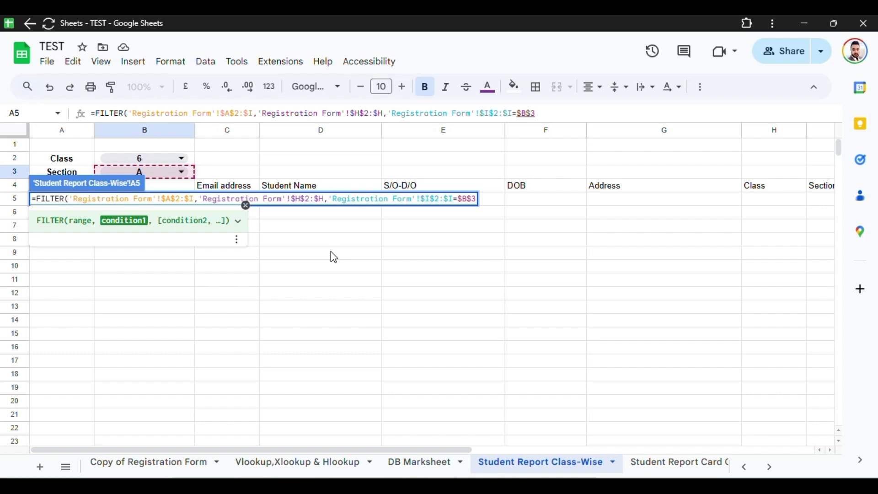
{"action": "type", "text": "="}
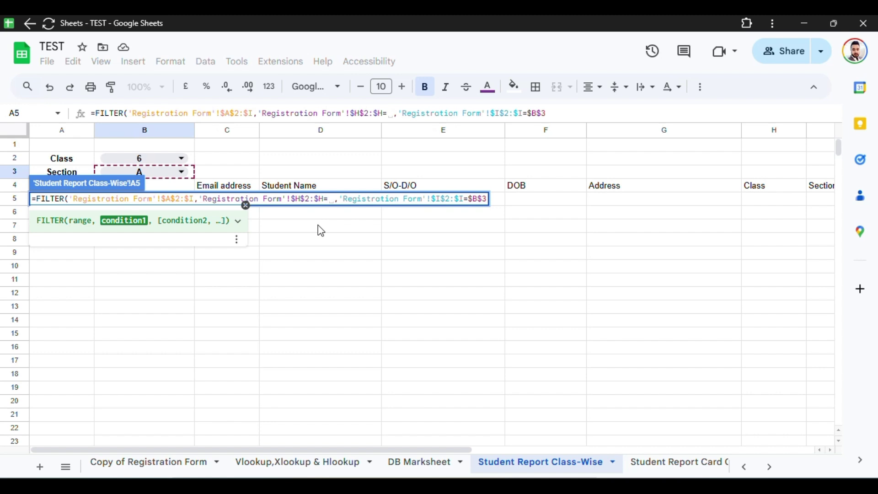
{"action": "left_click", "coordinate": [192, 159]}
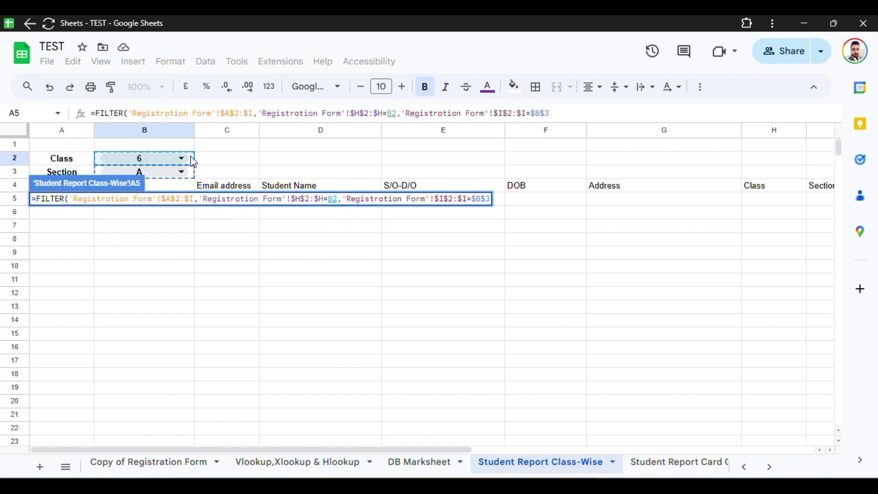
{"action": "key", "text": "F4"}
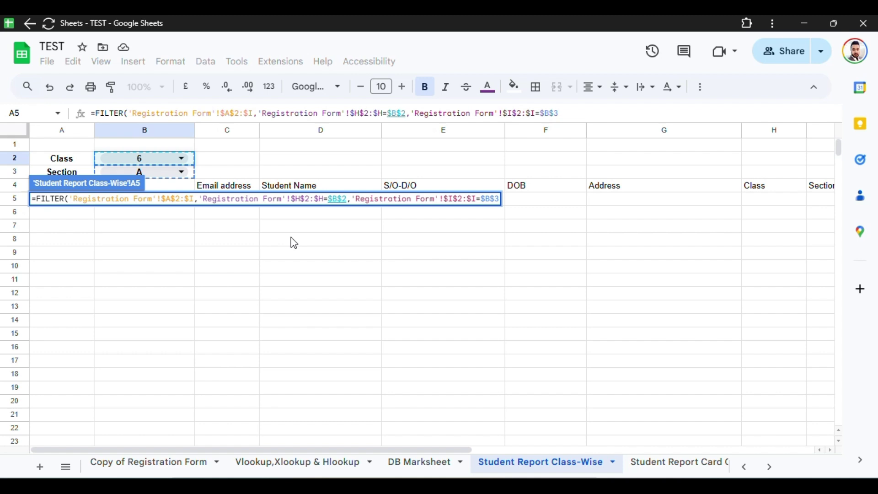
{"action": "key", "text": "Return"}
{"action": "left_click", "coordinate": [201, 282]}
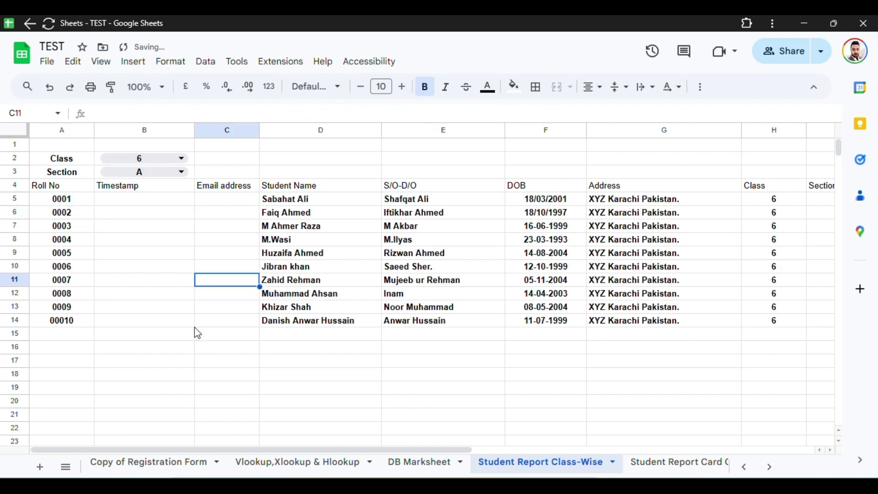
{"action": "left_click", "coordinate": [155, 283]}
{"action": "left_click", "coordinate": [167, 376]}
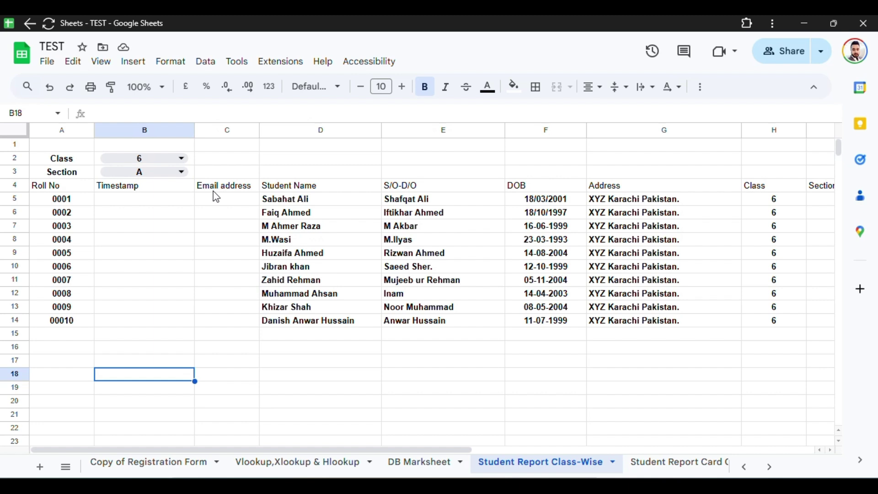
- Move the Section drop-down from B3 to D3 and the Class drop-down from B2 to D2
{"action": "left_click", "coordinate": [156, 199]}
{"action": "left_click", "coordinate": [193, 159]}
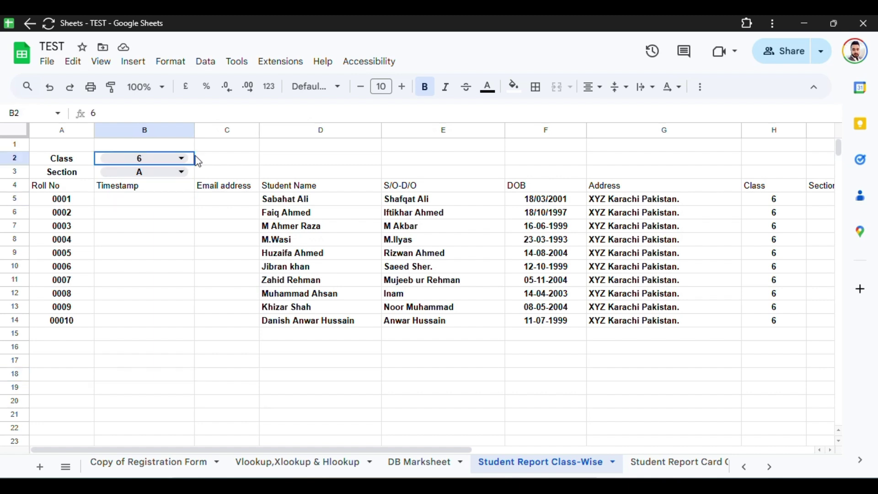
{"action": "left_click_drag", "start_coordinate": [198, 160], "coordinate": [195, 181]}
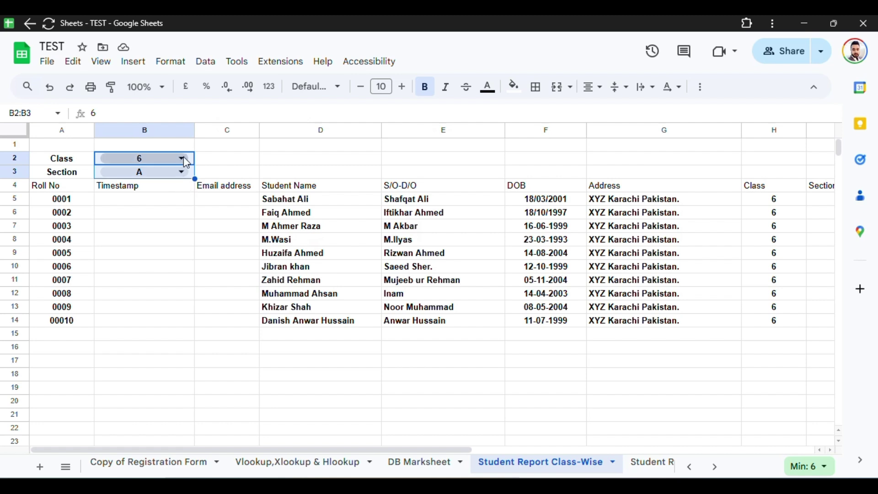
{"action": "left_click", "coordinate": [200, 174]}
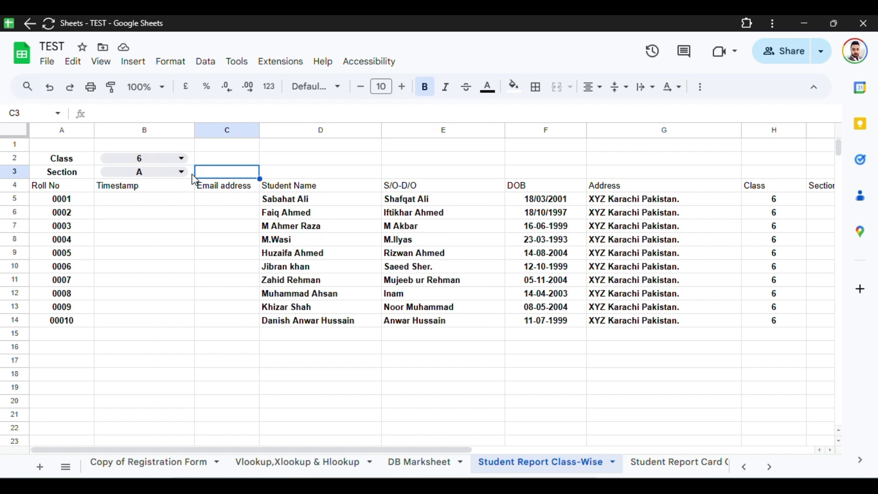
{"action": "left_click", "coordinate": [192, 176]}
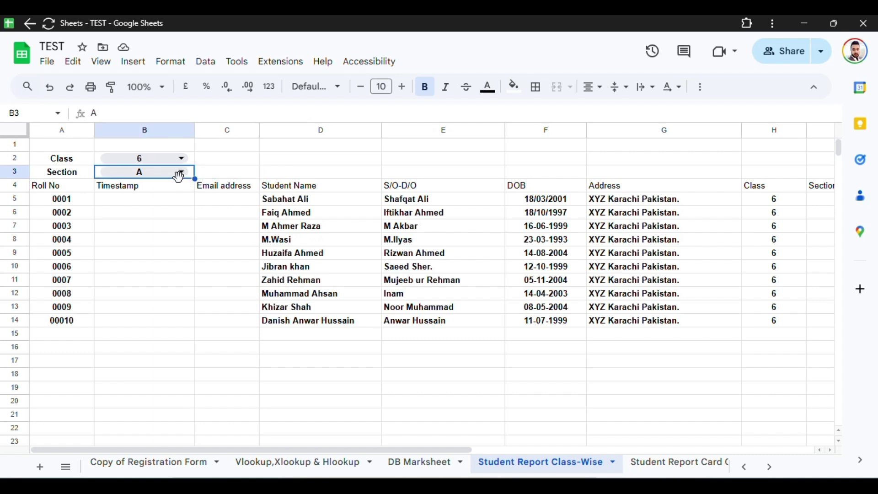
{"action": "left_click_drag", "start_coordinate": [179, 173], "coordinate": [280, 178]}
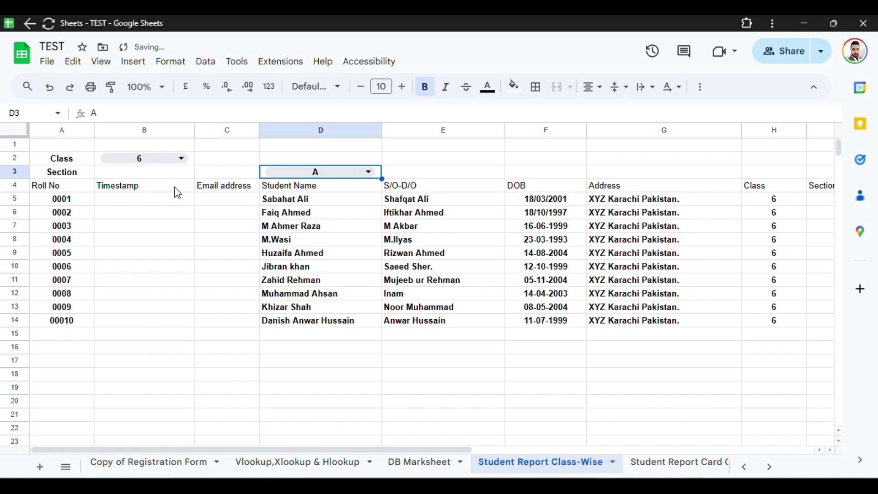
{"action": "left_click", "coordinate": [193, 160]}
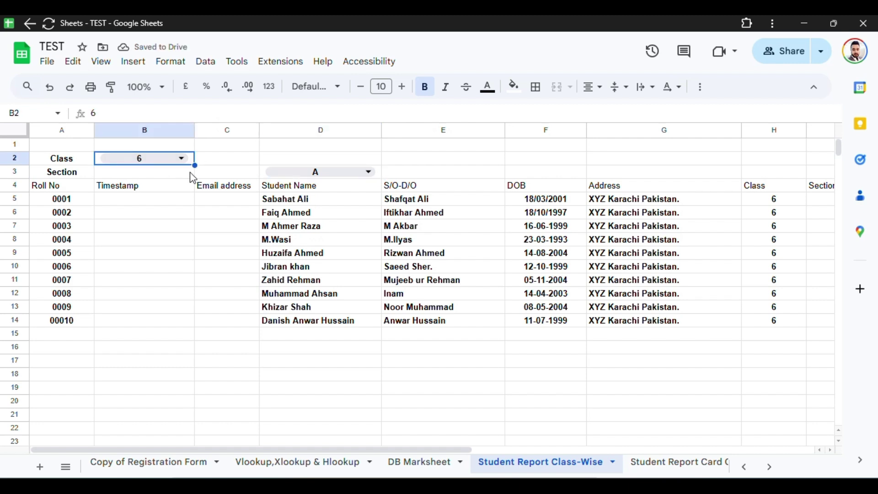
{"action": "left_click_drag", "start_coordinate": [181, 162], "coordinate": [285, 159]}
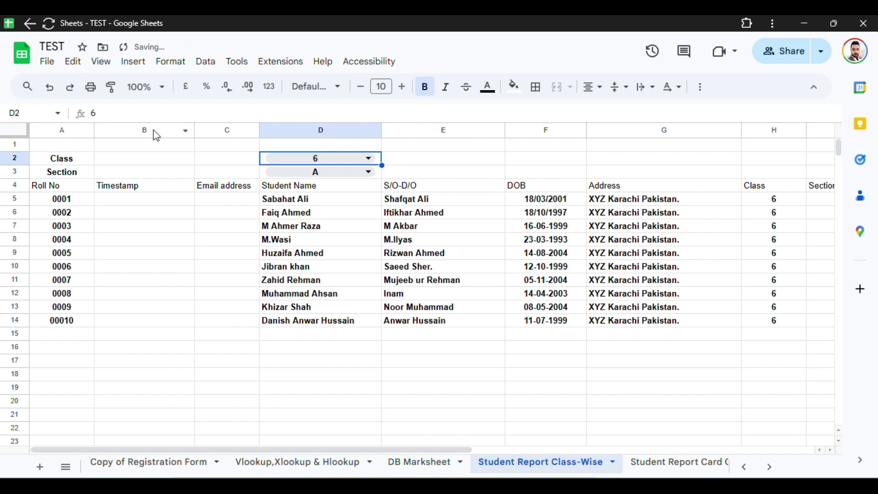
- Hide columns B and C, which hold the Timestamp and Email address fields
{"action": "left_click_drag", "start_coordinate": [190, 130], "coordinate": [238, 133]}
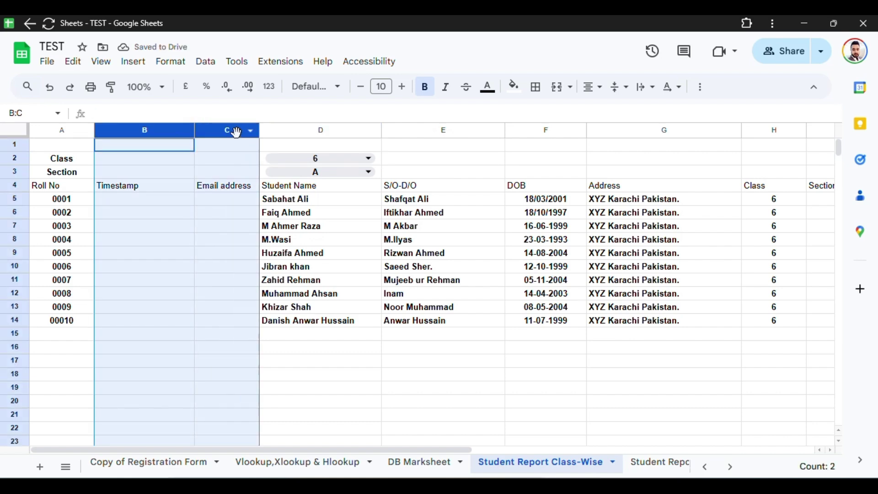
{"action": "right_click", "coordinate": [232, 135]}
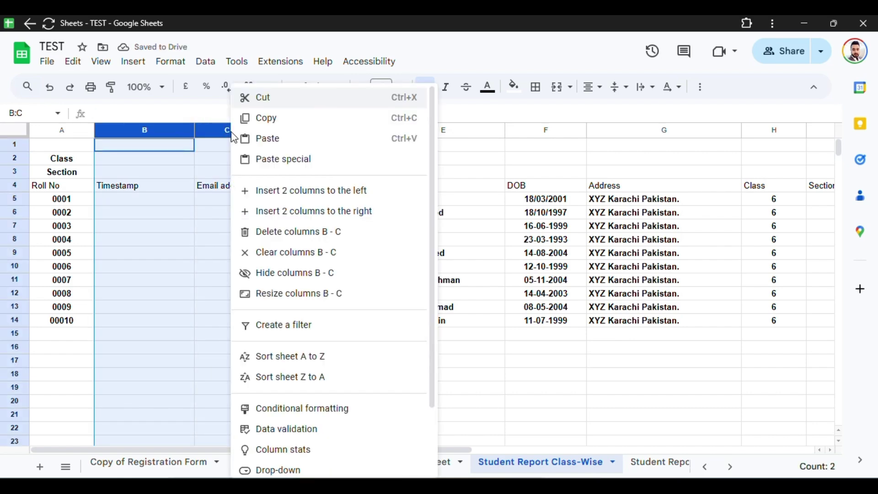
{"action": "left_click", "coordinate": [274, 275]}
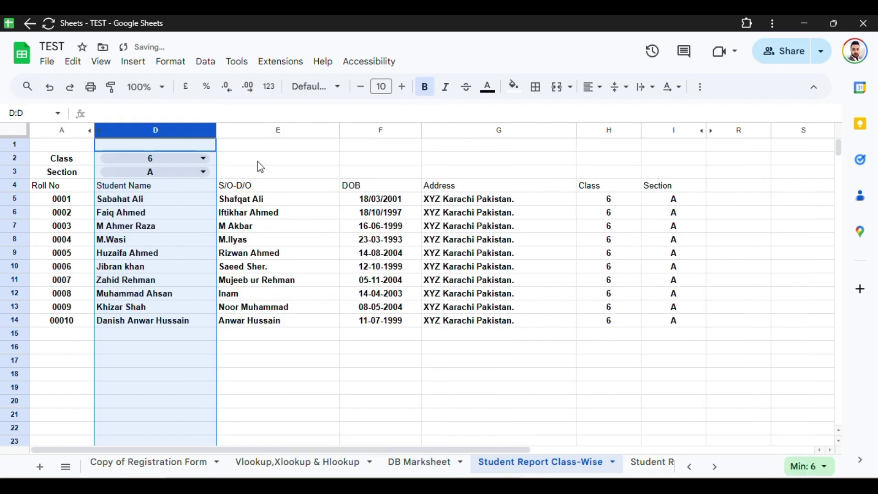
{"action": "left_click", "coordinate": [258, 165]}
- Center the header cells A4:I4 horizontally and apply all borders to them
{"action": "left_click_drag", "start_coordinate": [65, 188], "coordinate": [660, 191]}
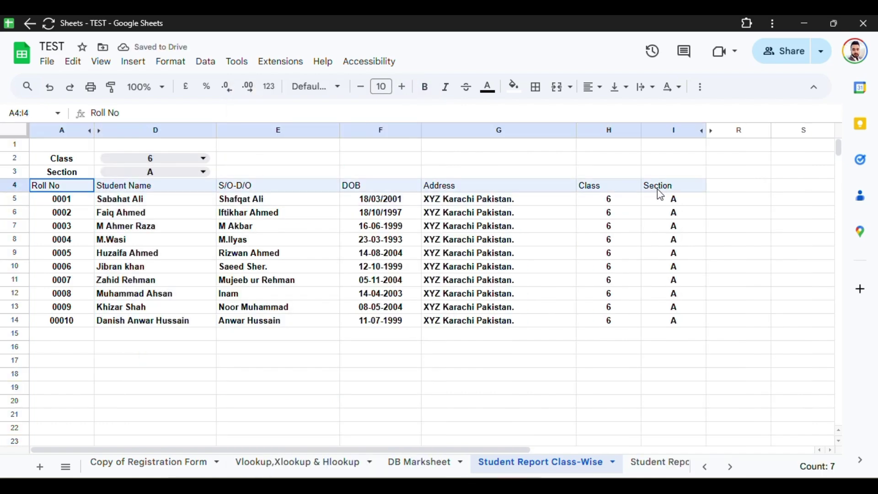
{"action": "left_click", "coordinate": [596, 87]}
{"action": "left_click", "coordinate": [614, 114]}
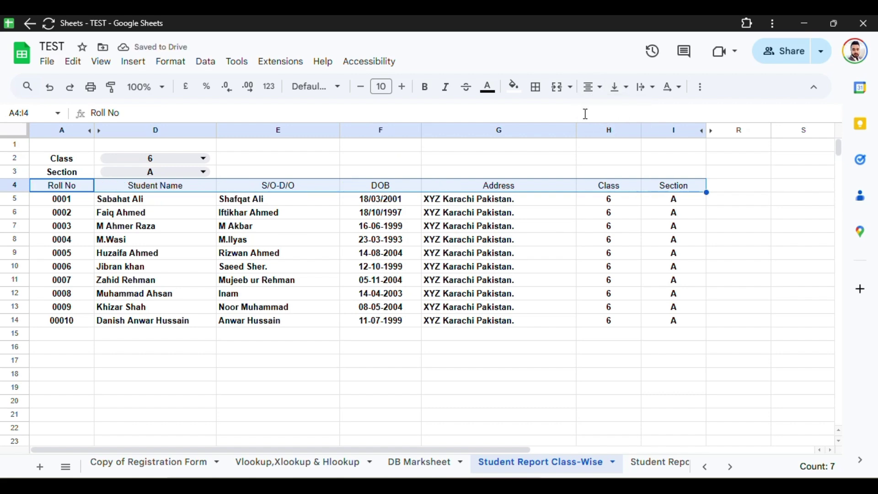
{"action": "left_click", "coordinate": [540, 88]}
{"action": "left_click", "coordinate": [542, 115]}
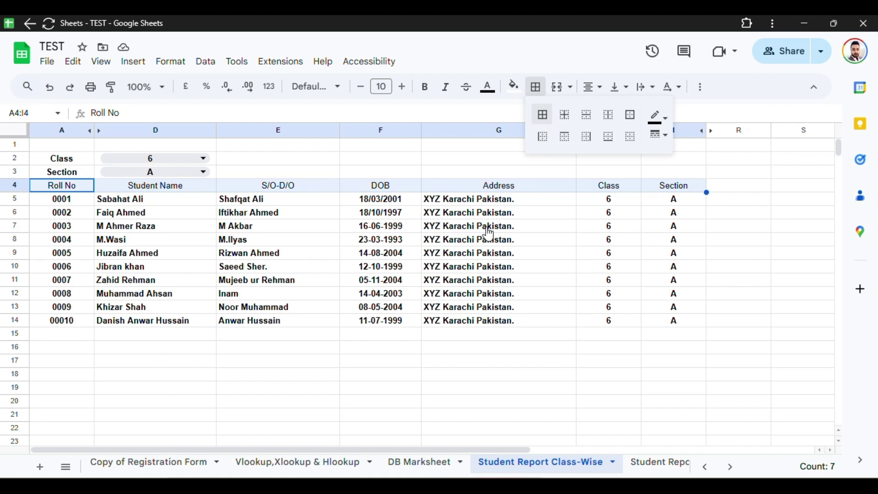
- Make the header cells A4:I4 bold and align them vertically to the middle
{"action": "left_click", "coordinate": [424, 87]}
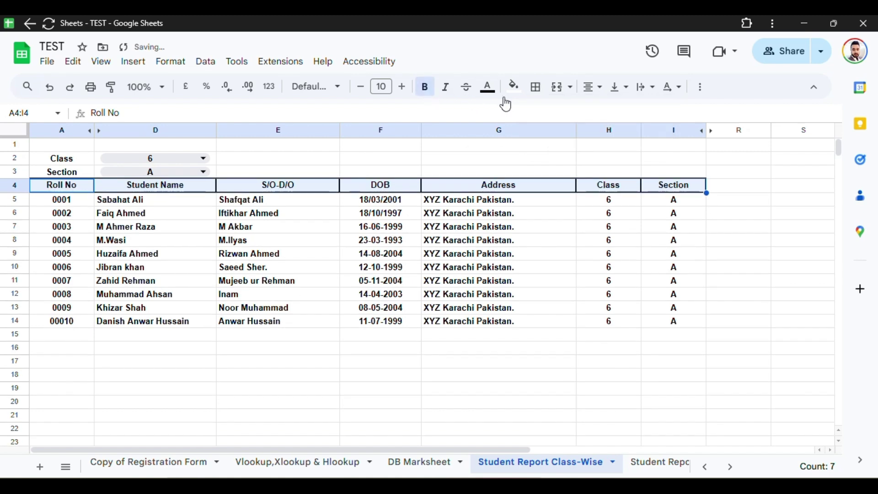
{"action": "left_click", "coordinate": [619, 88]}
{"action": "left_click", "coordinate": [639, 111]}
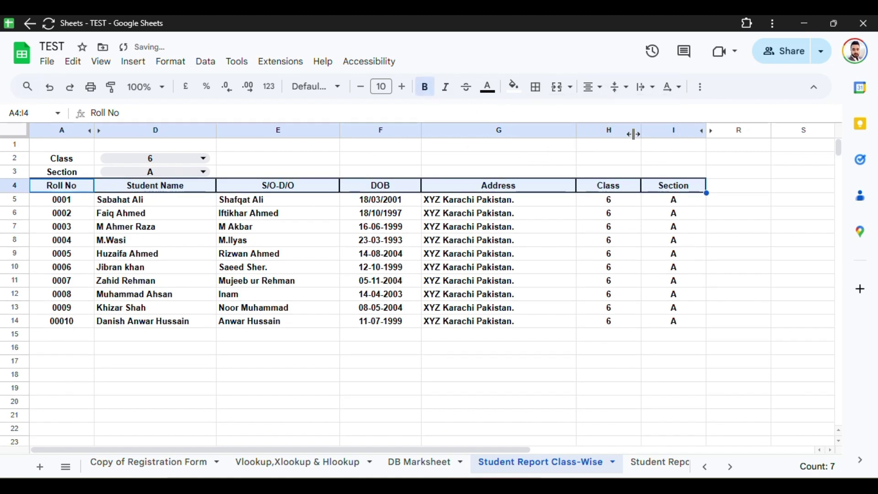
{"action": "left_click_drag", "start_coordinate": [246, 213], "coordinate": [218, 231]}
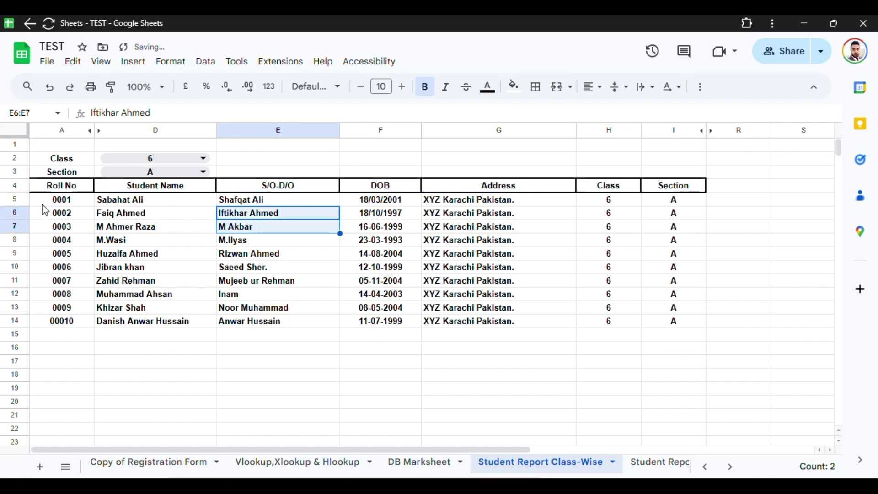
{"action": "left_click_drag", "start_coordinate": [46, 201], "coordinate": [654, 325]}
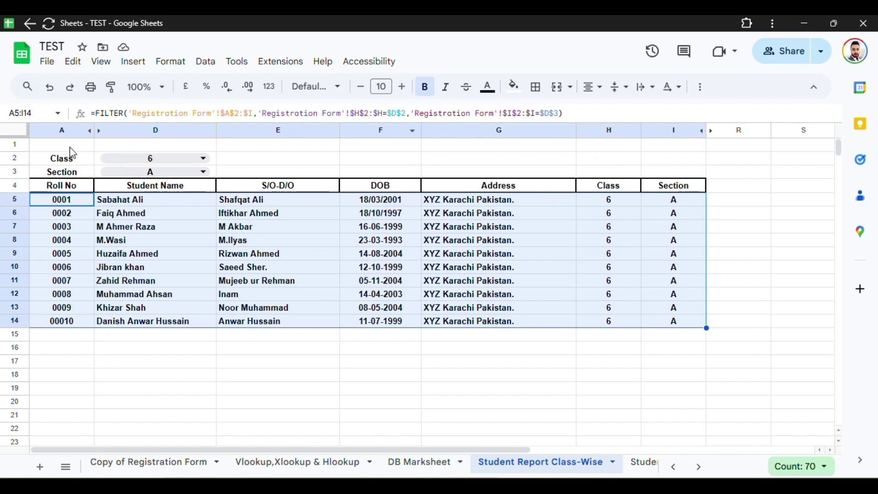
- Merge cells A1:I1 and enter the title "Student Detail Report Class-Wise"
{"action": "left_click", "coordinate": [658, 148]}
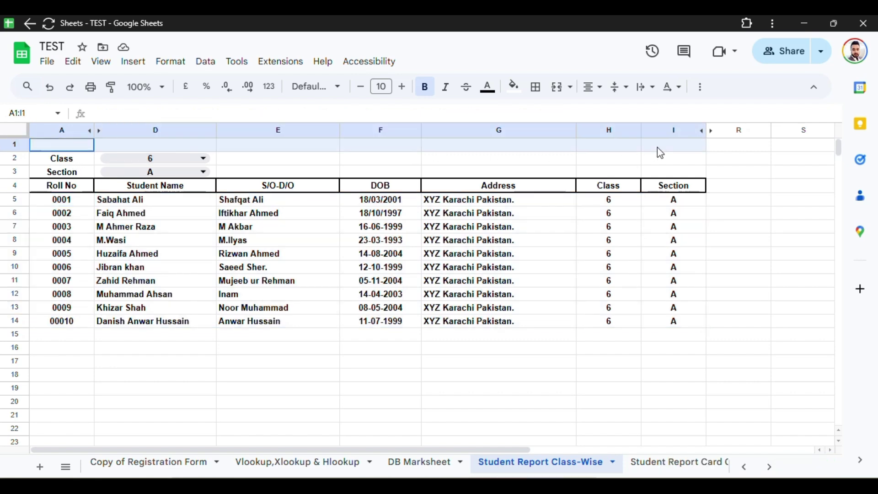
{"action": "left_click", "coordinate": [556, 87]}
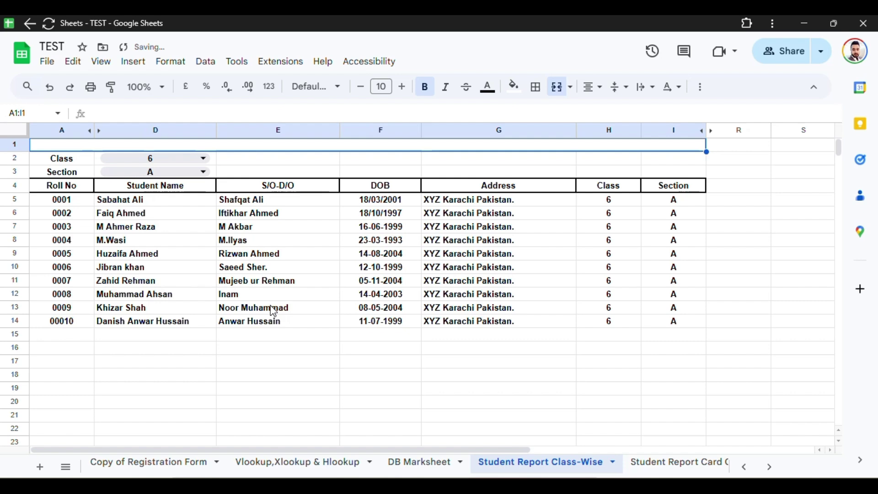
{"action": "type", "text": "Student"}
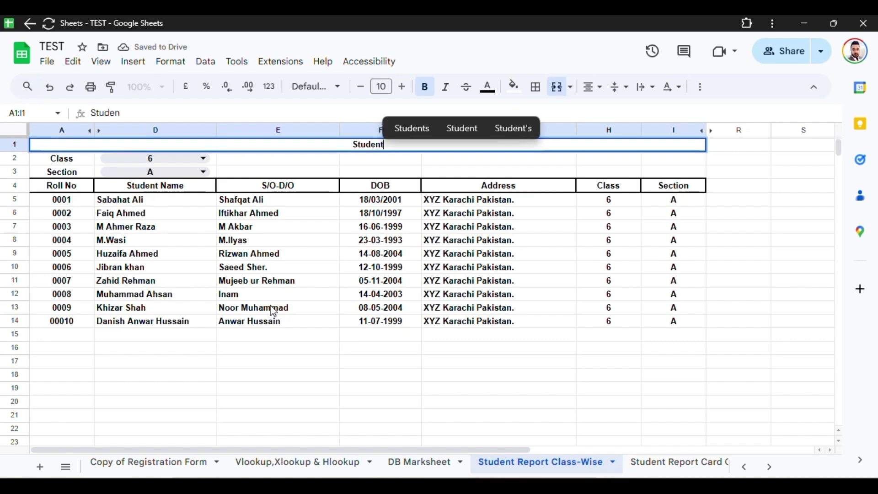
{"action": "type", "text": " Detail "}
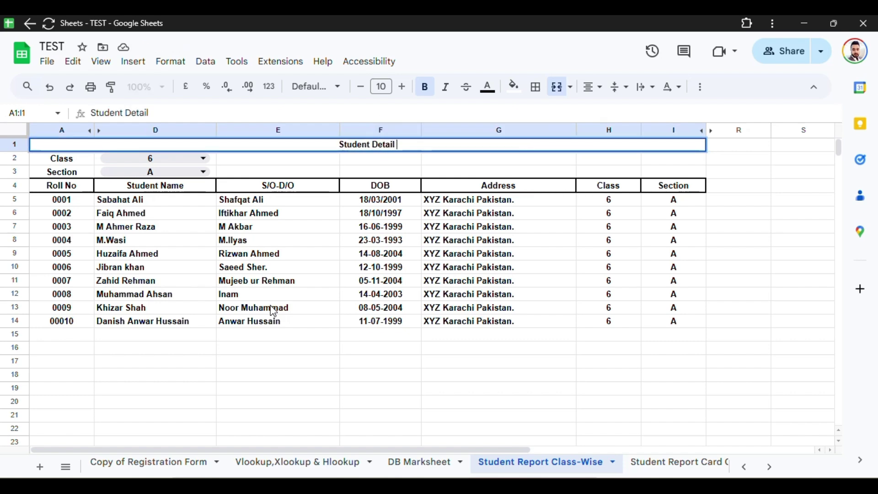
{"action": "type", "text": "Report C"}
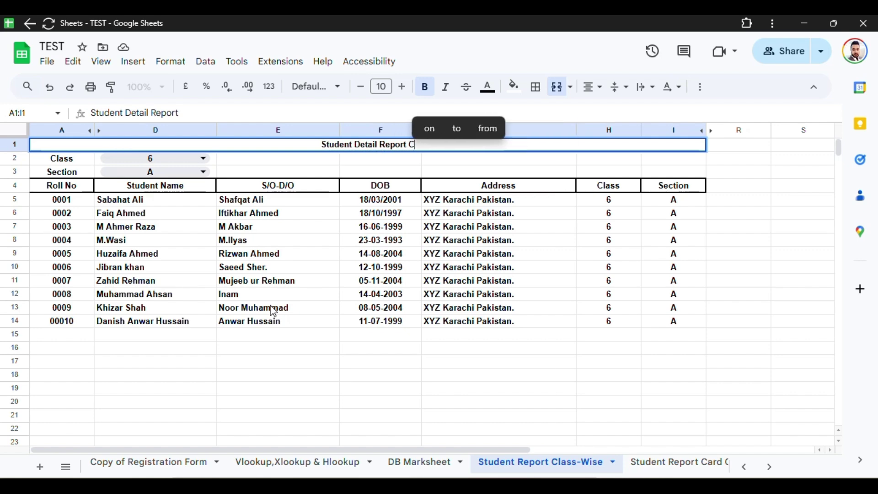
{"action": "type", "text": "lass-"}
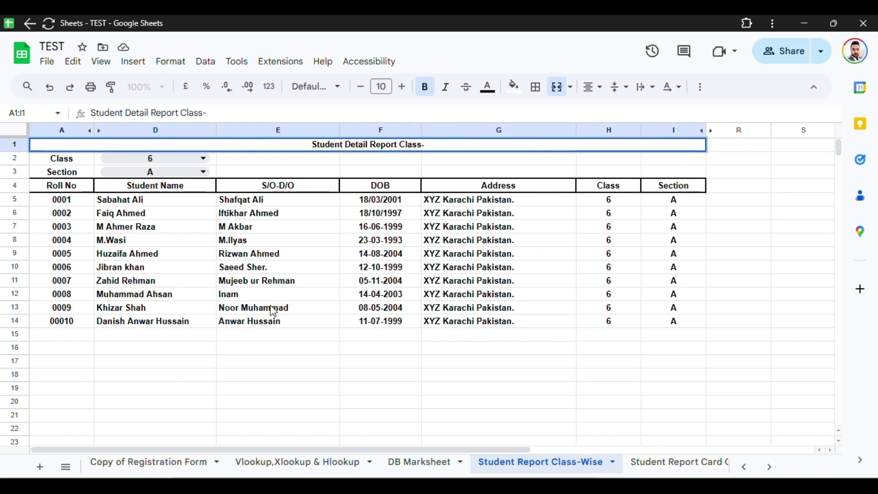
{"action": "type", "text": "Wise"}
{"action": "key", "text": "Return"}
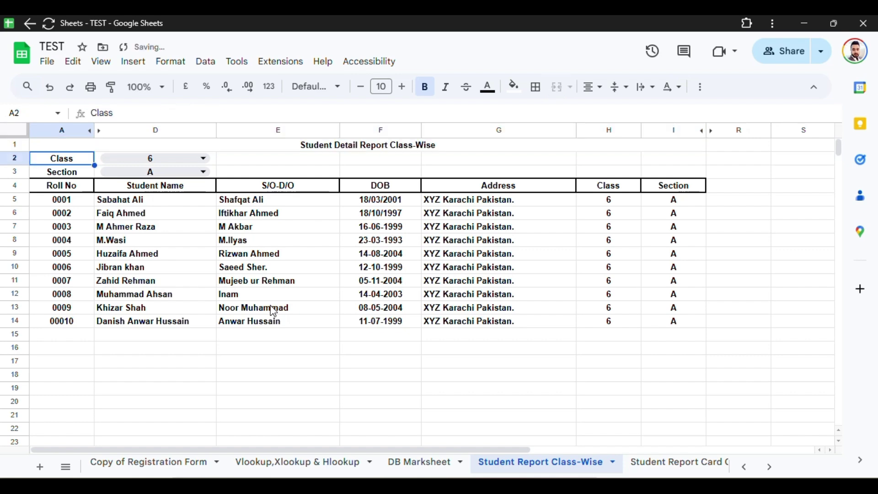
- Test the report by choosing section B and then class 7 in the drop-downs
{"action": "left_click", "coordinate": [179, 172]}
{"action": "left_click", "coordinate": [153, 208]}
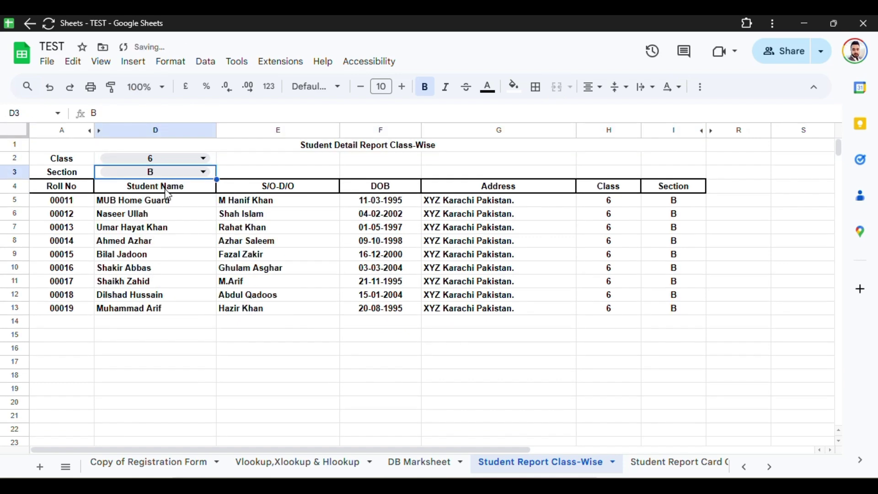
{"action": "left_click", "coordinate": [169, 159]}
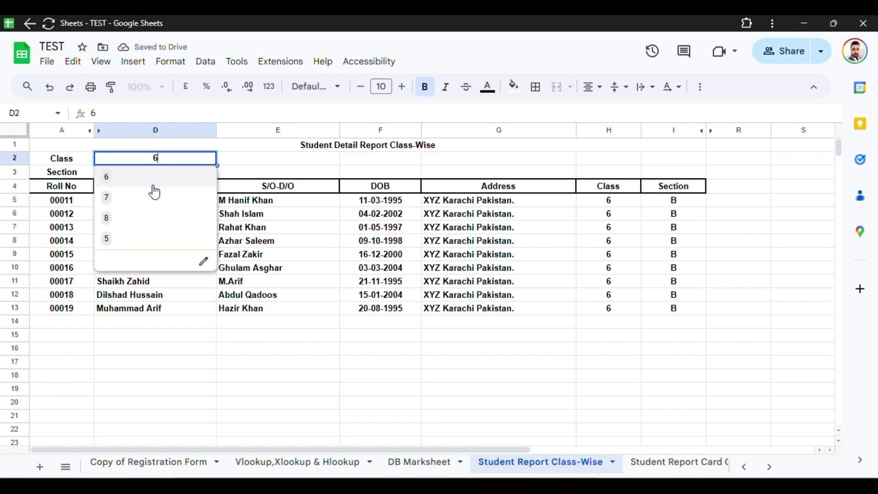
{"action": "left_click", "coordinate": [133, 201]}
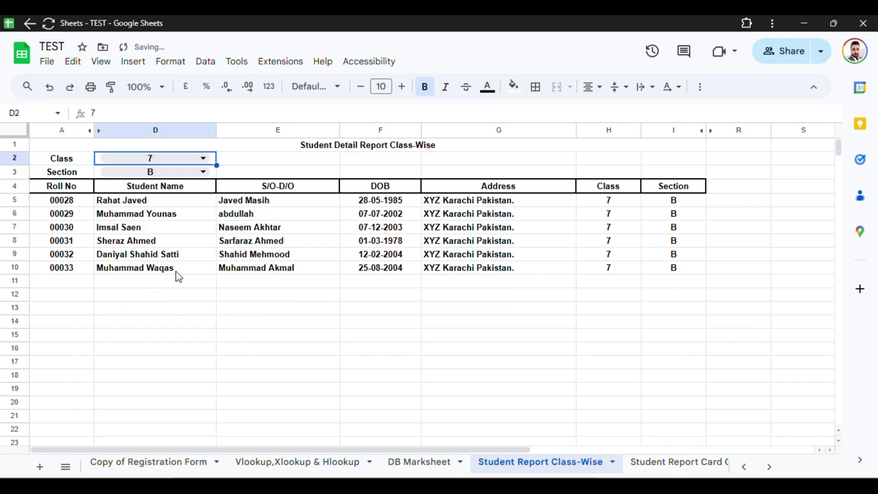
- Choose section A in the Section drop-down and select cell A5 to inspect its FILTER formula
{"action": "left_click", "coordinate": [165, 176]}
{"action": "left_click", "coordinate": [147, 194]}
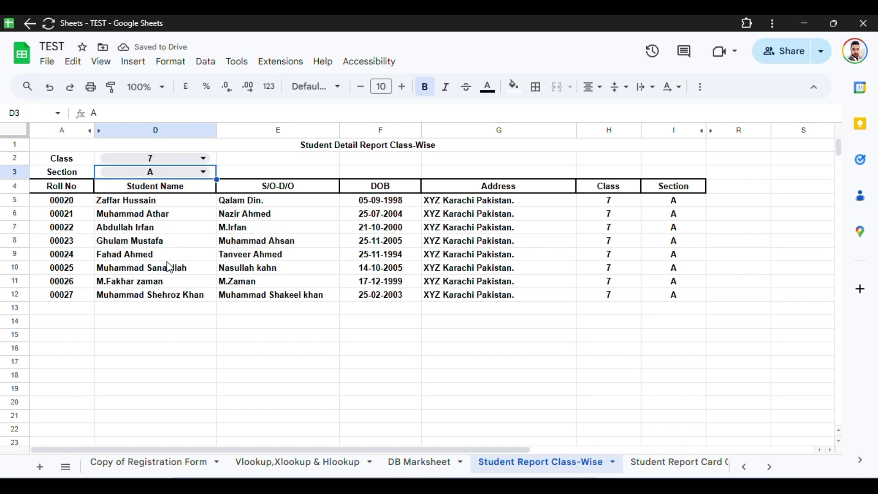
{"action": "left_click", "coordinate": [176, 254]}
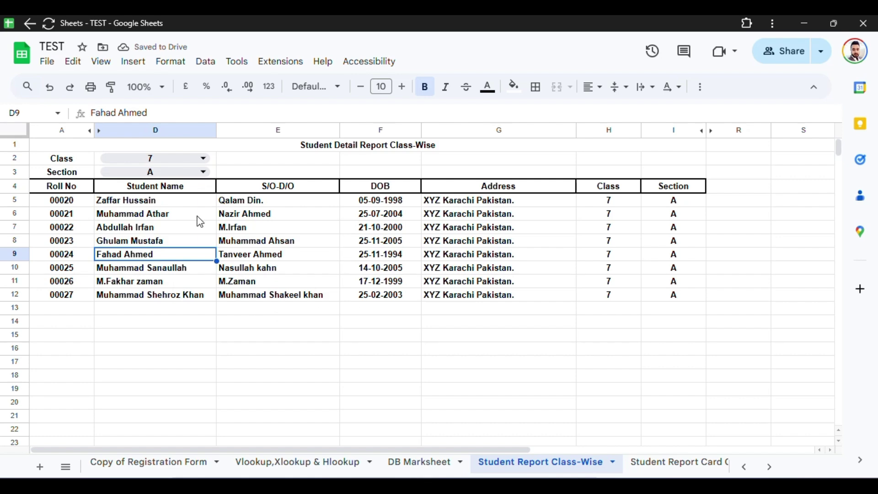
{"action": "left_click", "coordinate": [70, 204]}
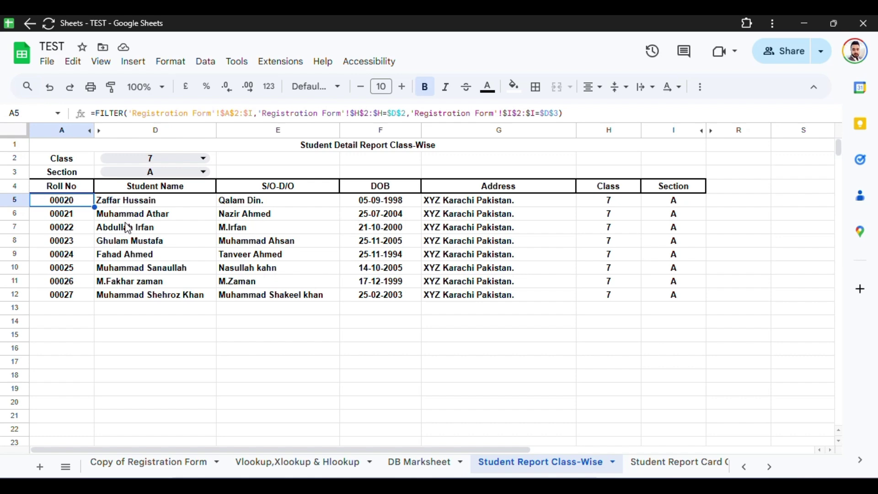